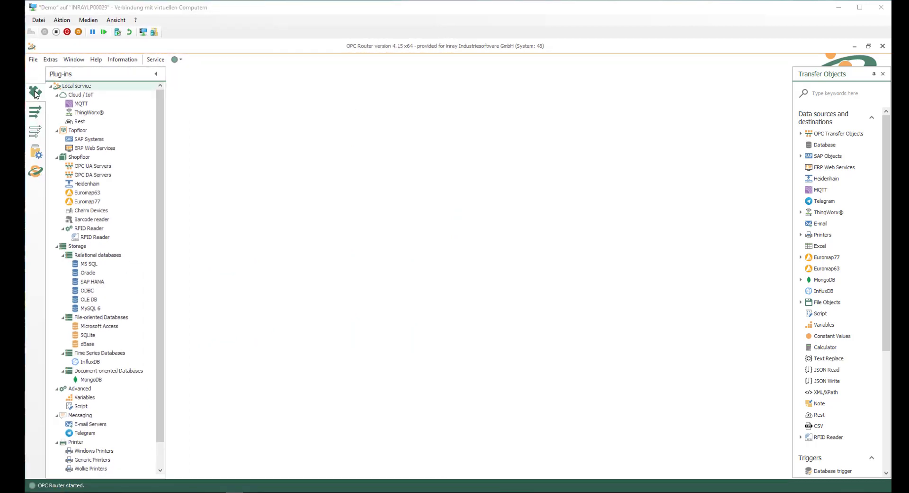
- Open the SAP Systems plug-in under Topfloor to list the SAP-SYS entry
click(84, 131)
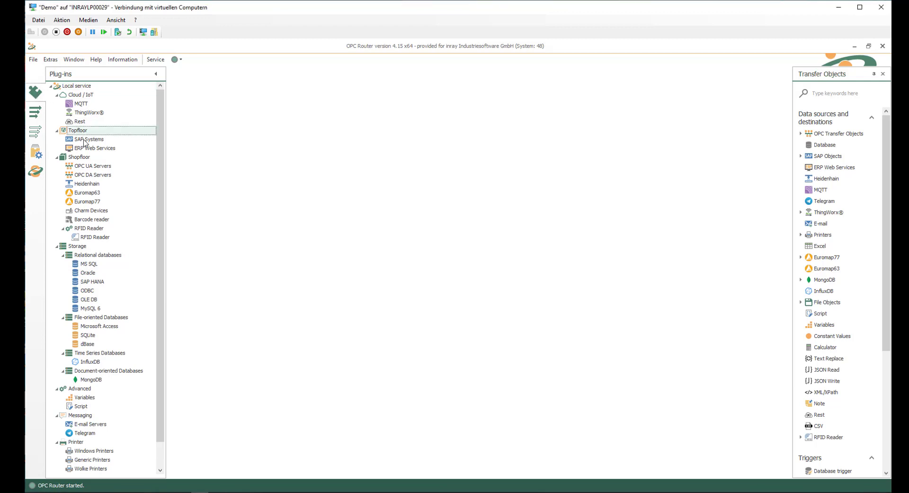
click(85, 140)
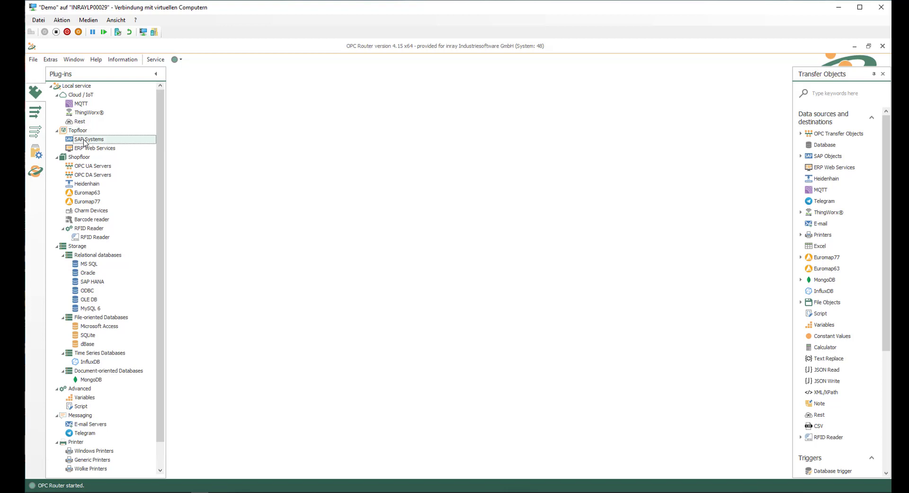
double_click(86, 140)
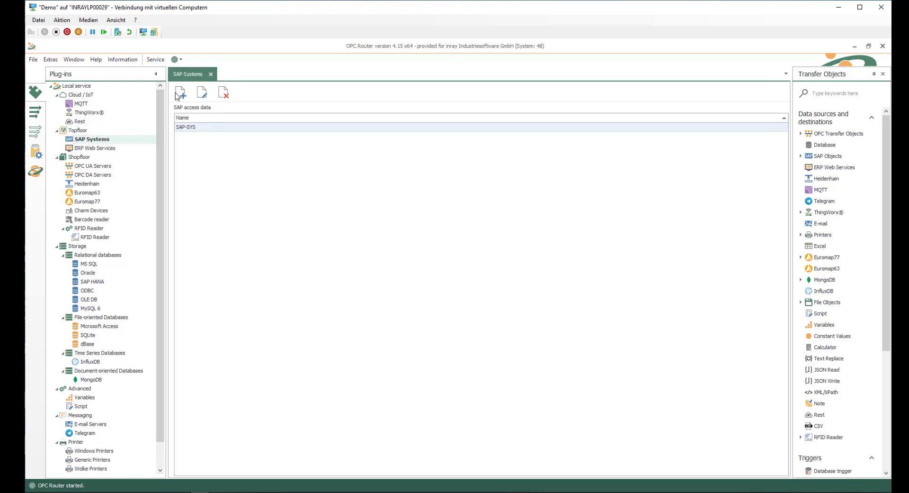
- Review SAP-SYS settings: keep RFC protocol, check host 172.20.2.20 and system number, then view Security
double_click(252, 129)
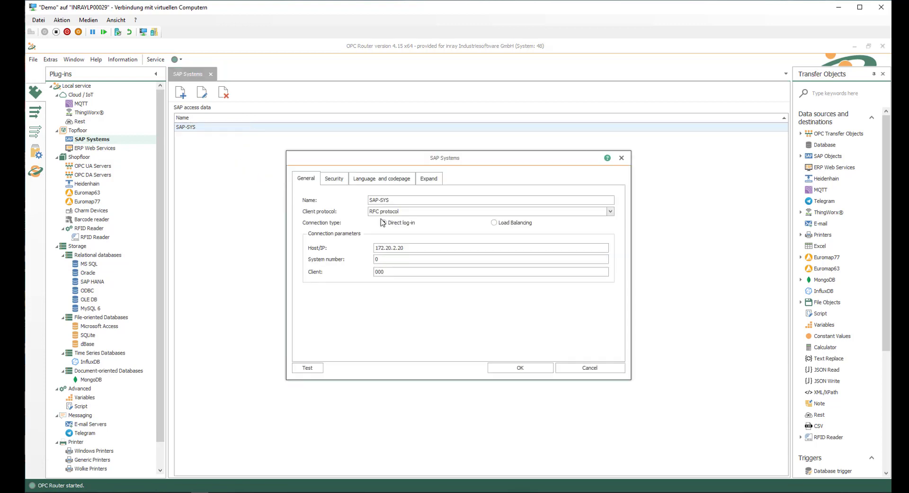
click(408, 212)
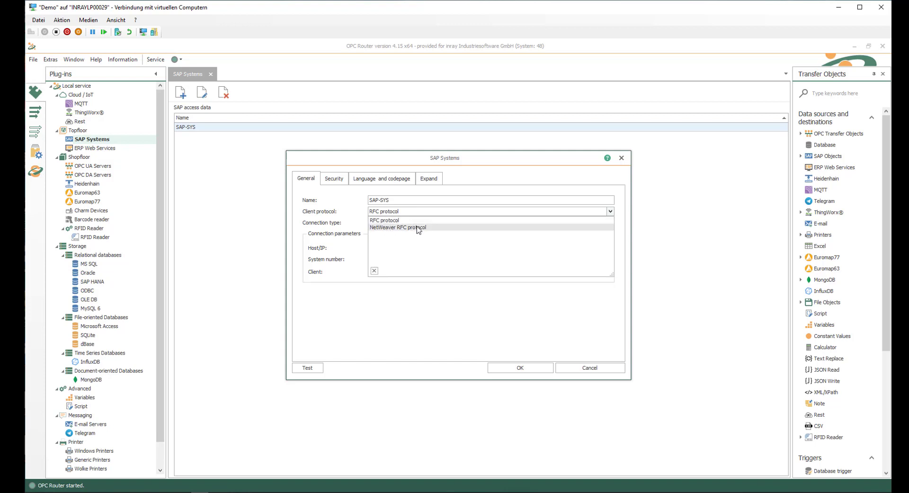
click(333, 210)
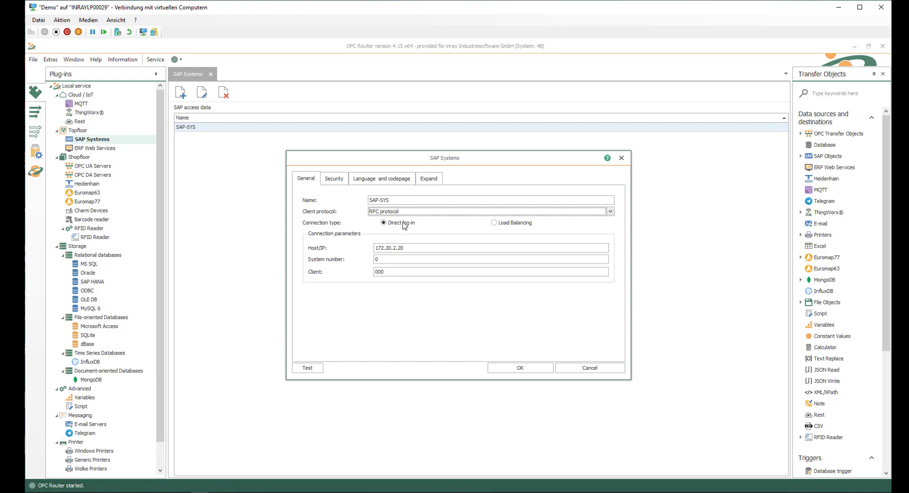
click(411, 245)
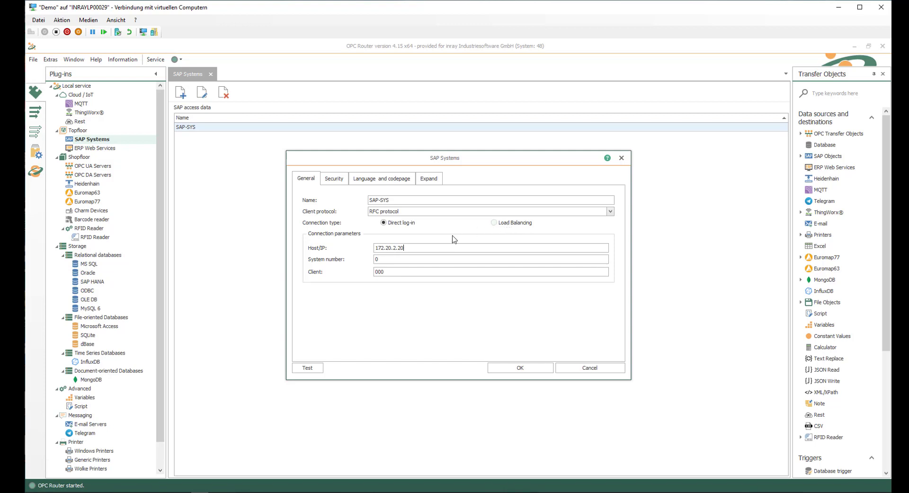
click(397, 259)
click(333, 179)
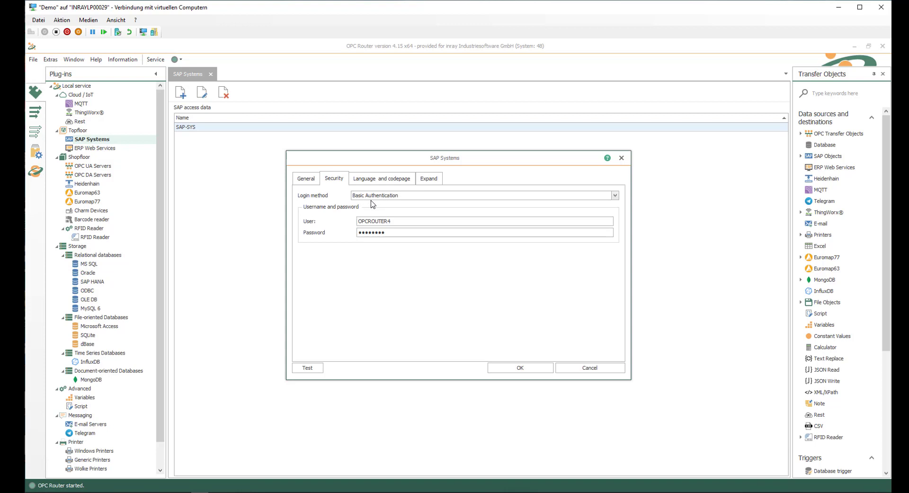
- Keep Basic Authentication, test SAP-SYS until 'Connection established!', and close the settings unchanged
click(379, 221)
click(615, 195)
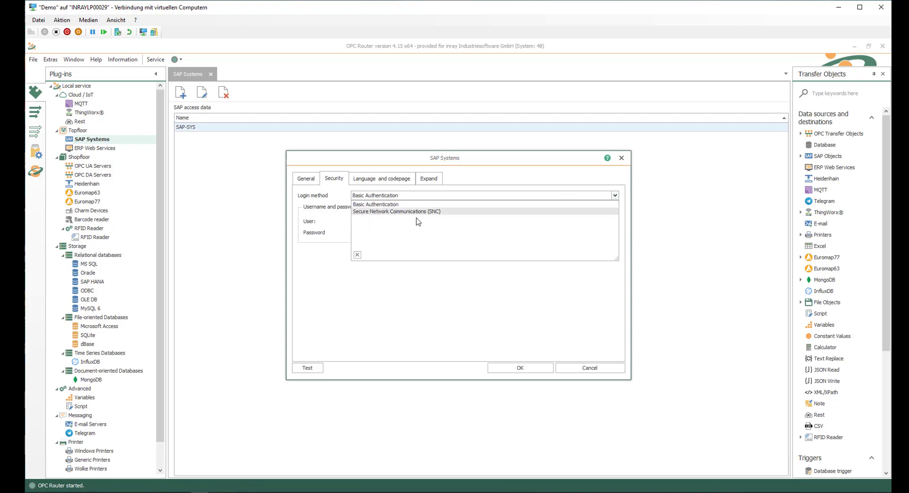
click(345, 299)
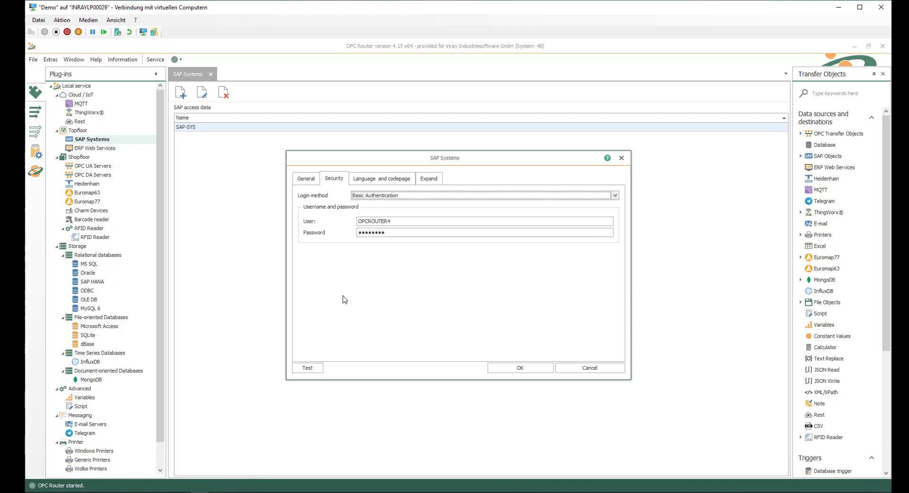
click(310, 370)
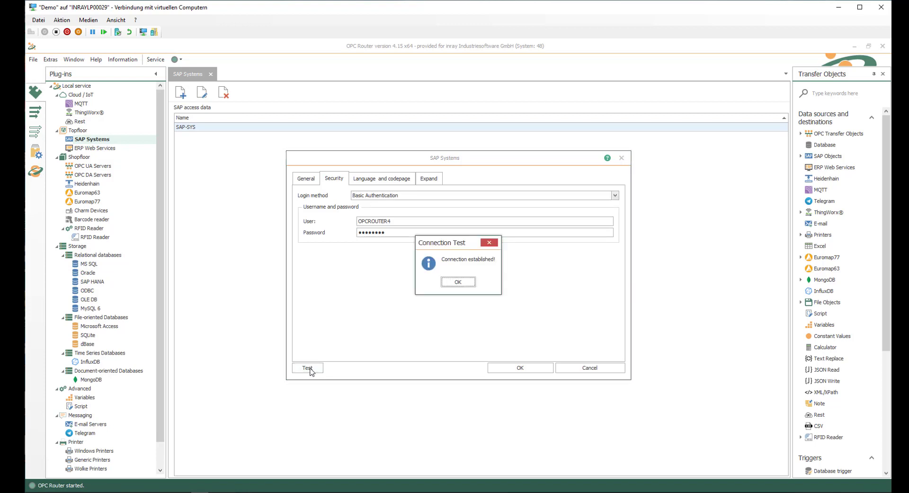
click(468, 283)
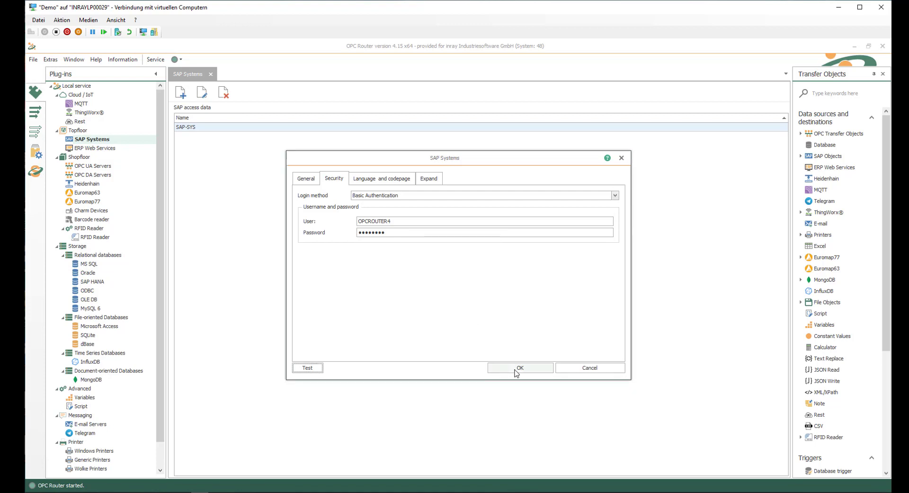
click(585, 373)
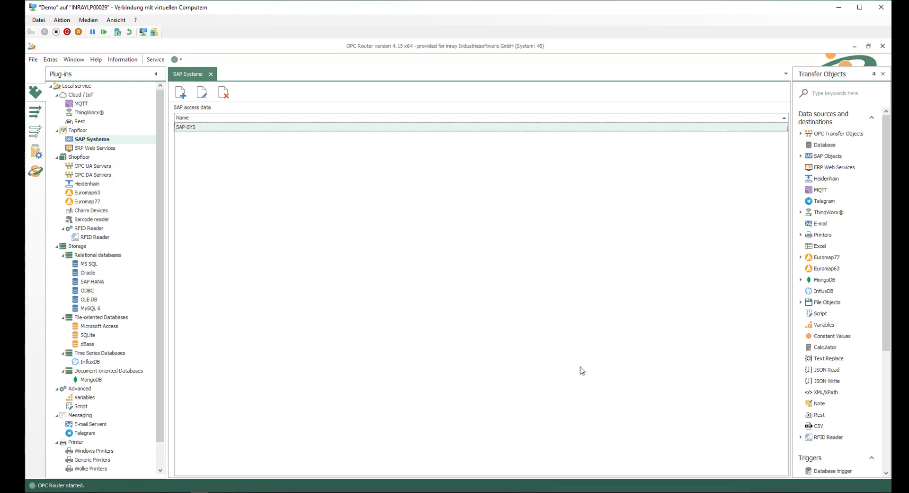
- Test the KEPServerEX_Training OPC UA server connection successfully and close its settings unchanged
click(87, 167)
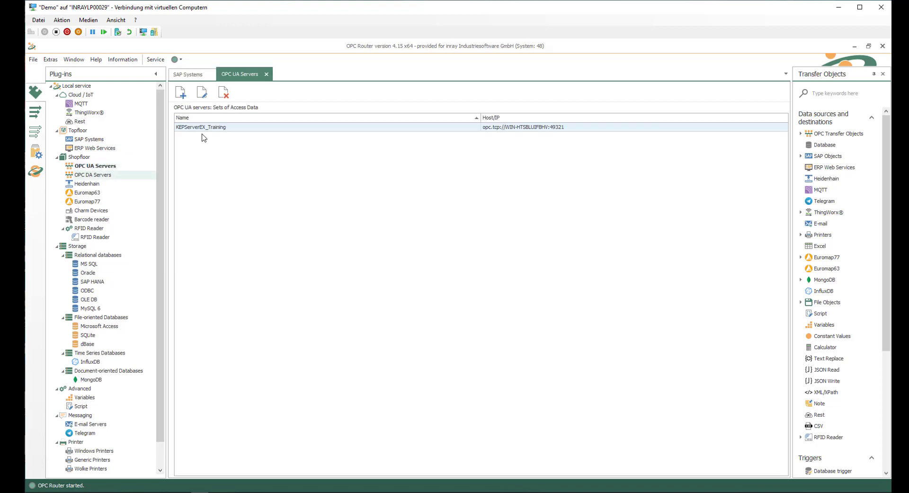
double_click(205, 128)
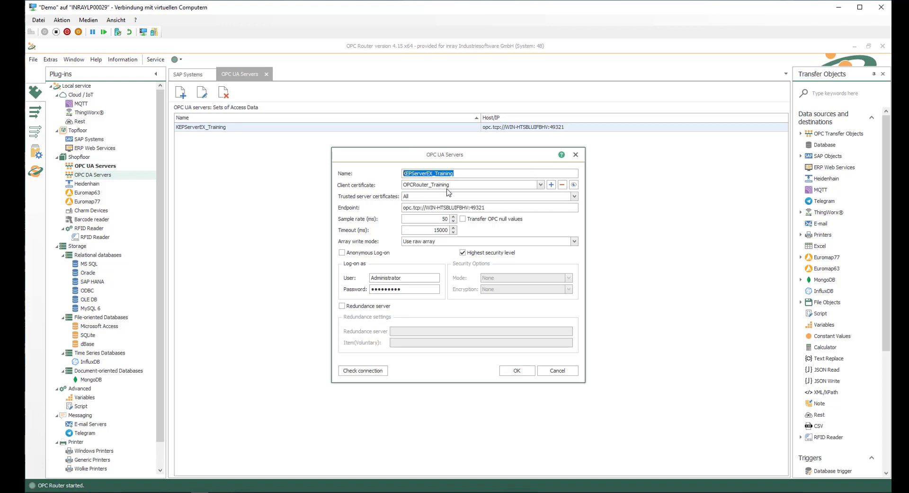
click(494, 209)
click(435, 289)
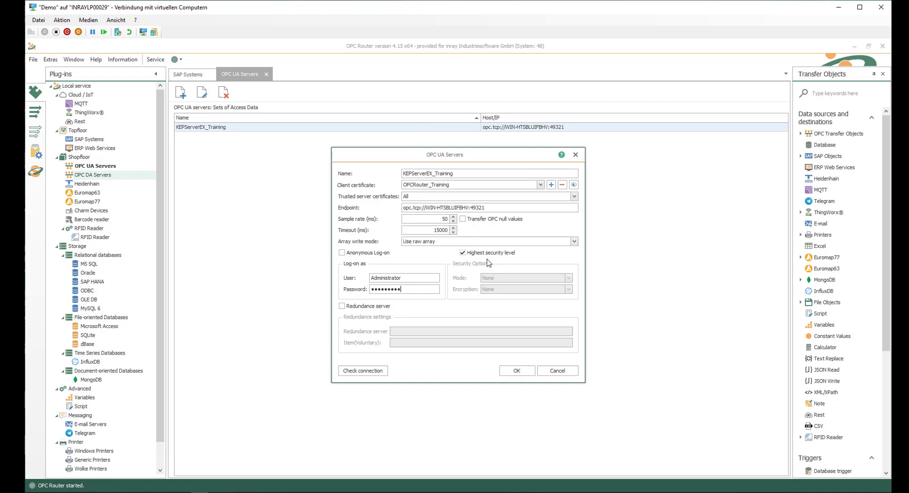
click(358, 371)
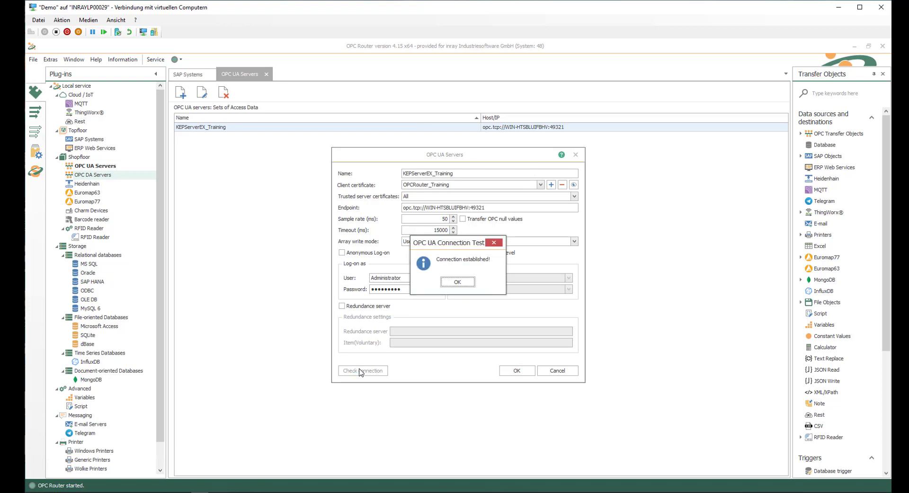
click(464, 286)
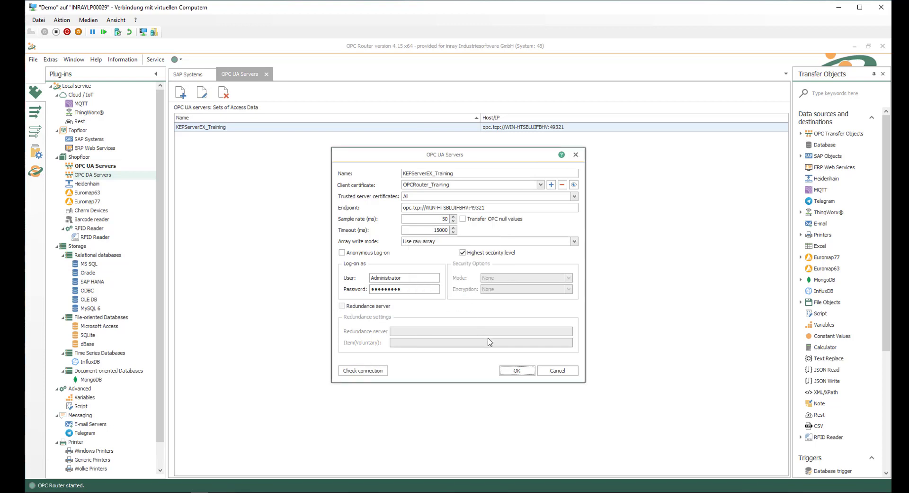
click(567, 371)
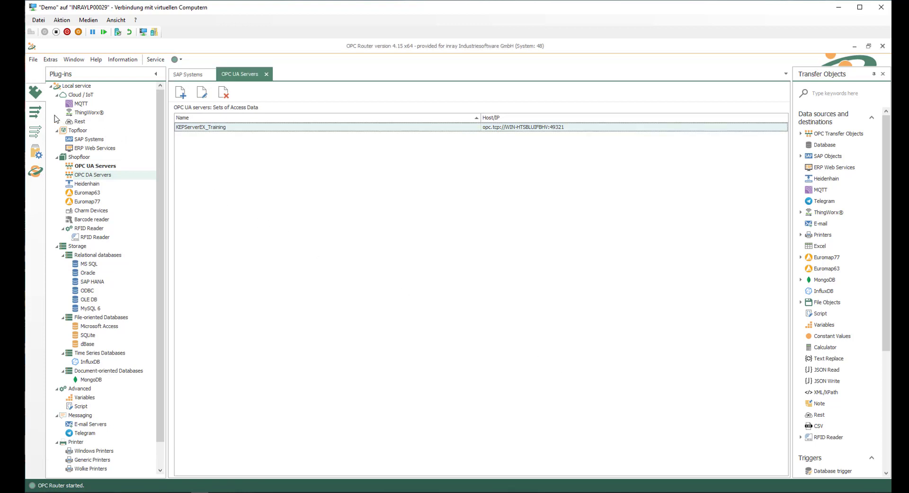
- Create a folder named 'SAP Connections' under Local service in the Connections panel
click(36, 114)
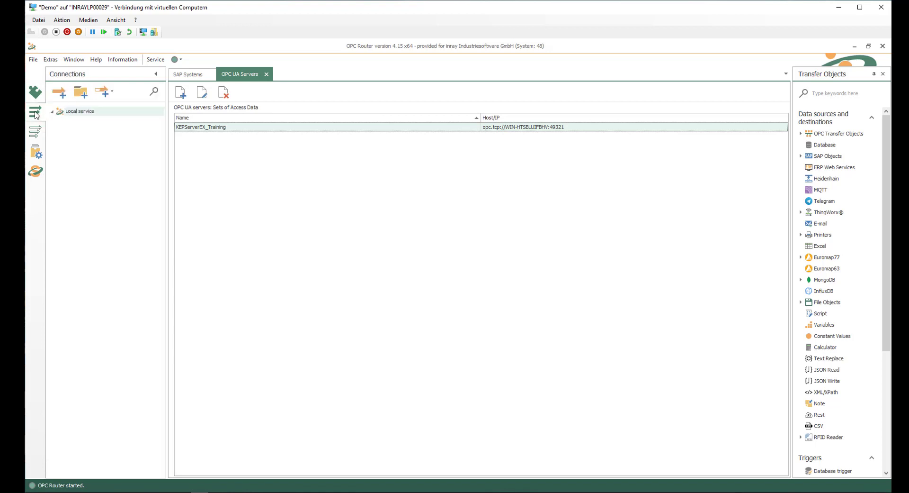
click(74, 113)
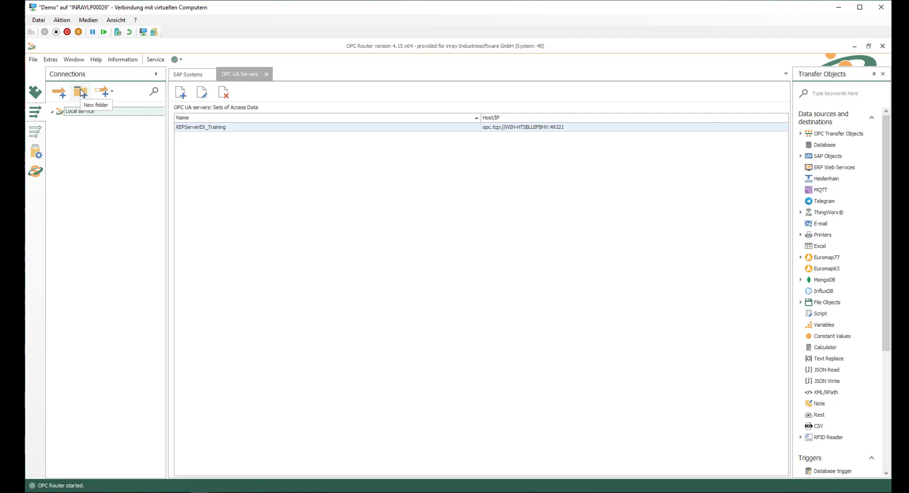
click(81, 92)
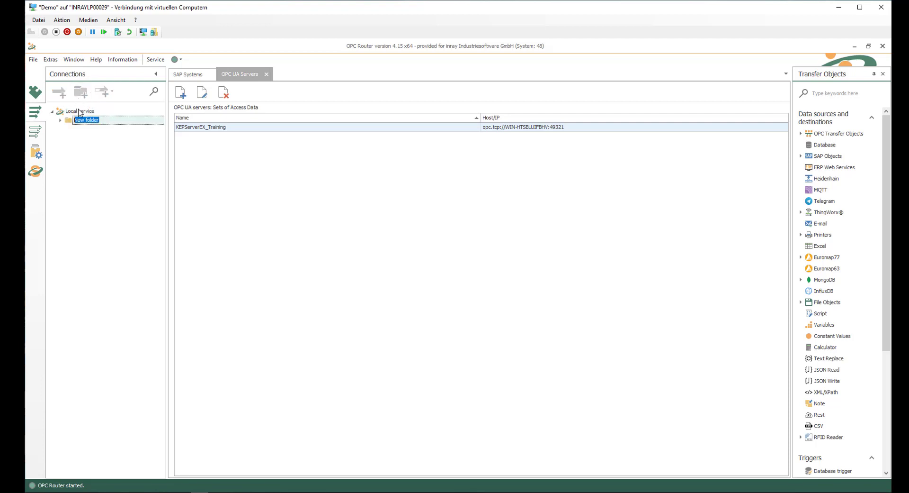
text(SAP Connections)
key(Return)
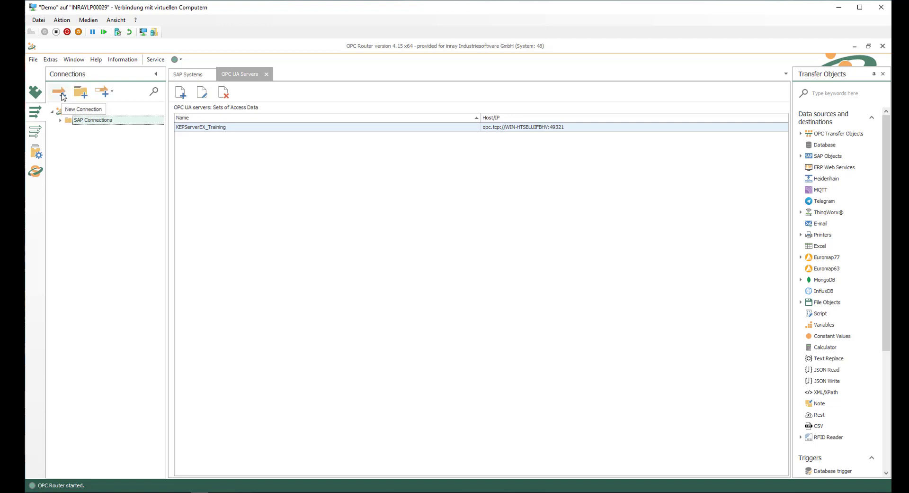
- Add a connection named 'OPC UA 2 SAP Receiving Recipe data' in that folder and open it
click(63, 95)
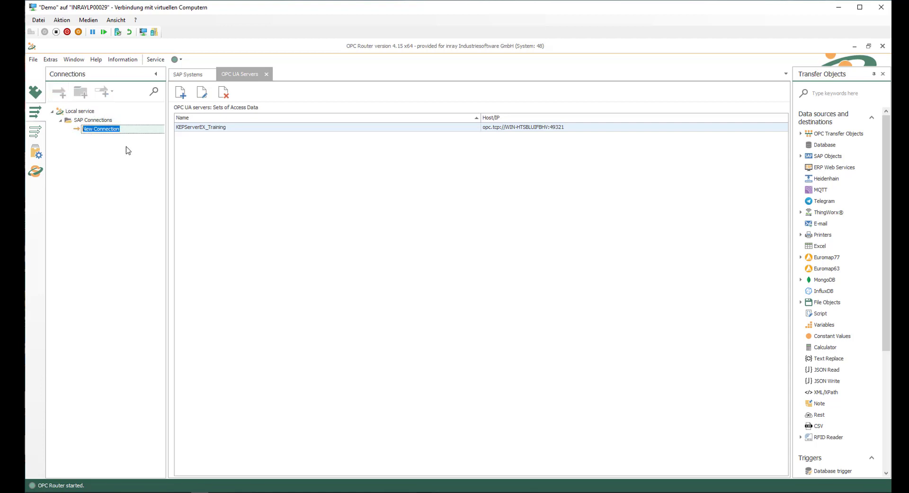
text(OPC UA 2 SAP)
text(Receiving Recipe data)
key(Return)
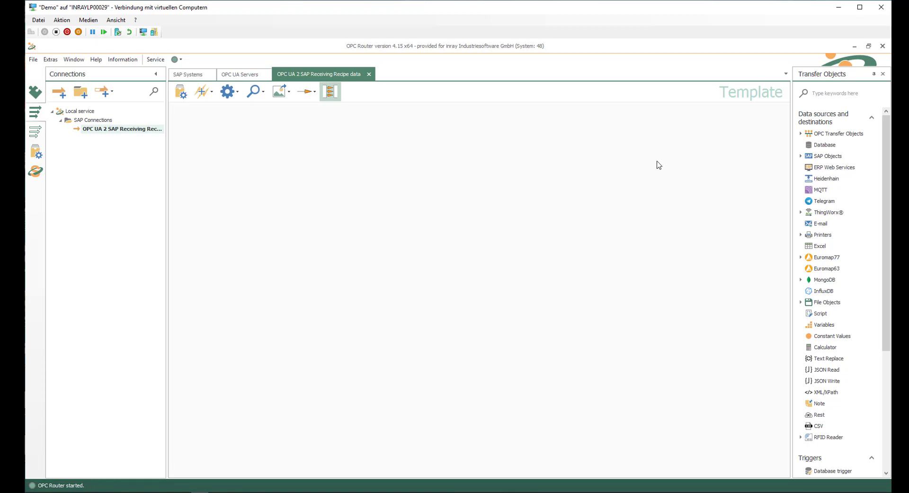
- Drag an OPC UA/DA object from OPC Transfer Objects onto the connection canvas
click(801, 135)
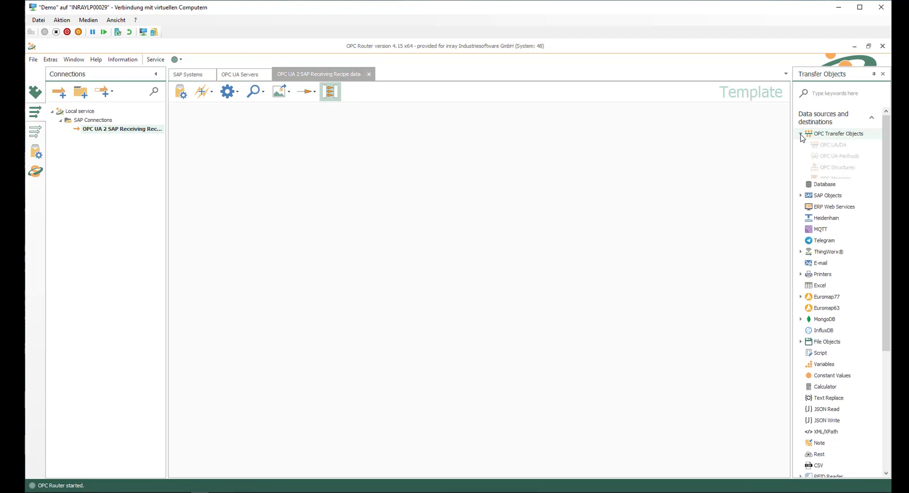
drag(840, 147, 257, 137)
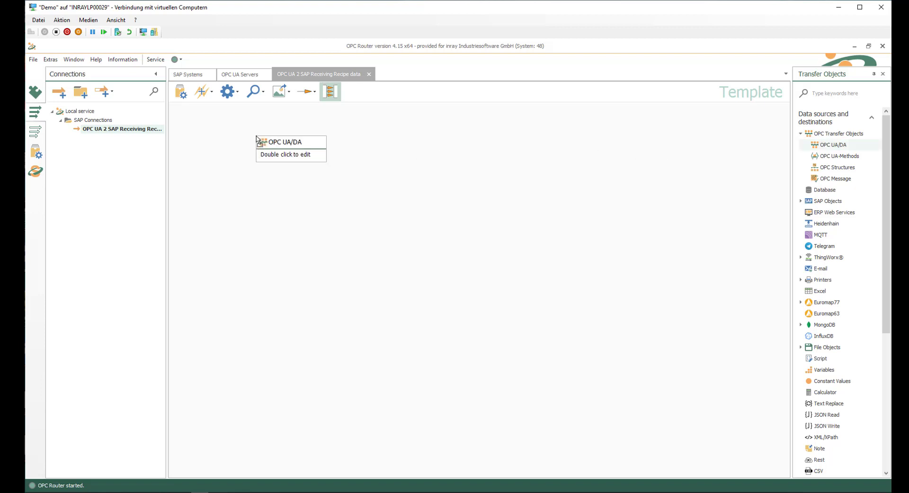
- Set the OPC UA/DA object to KEPServerEX_Training with item Machine1 > PLC > ProductionData > ProductID
double_click(276, 154)
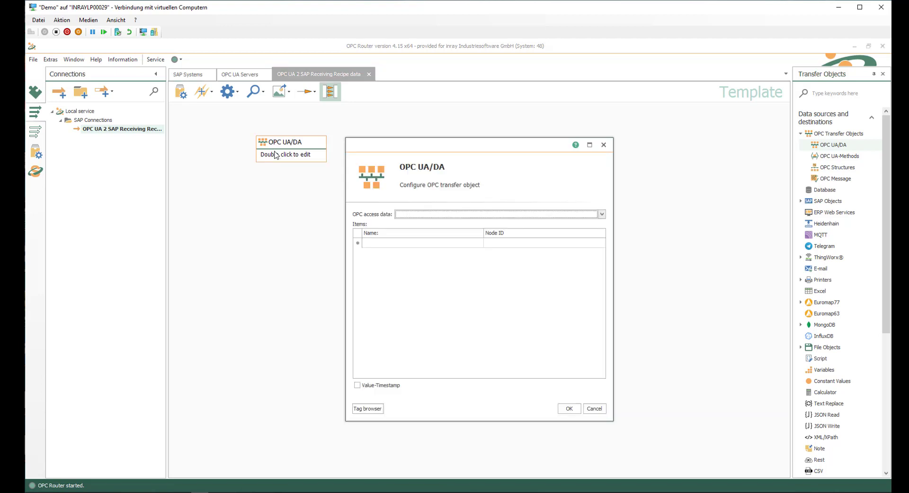
click(602, 214)
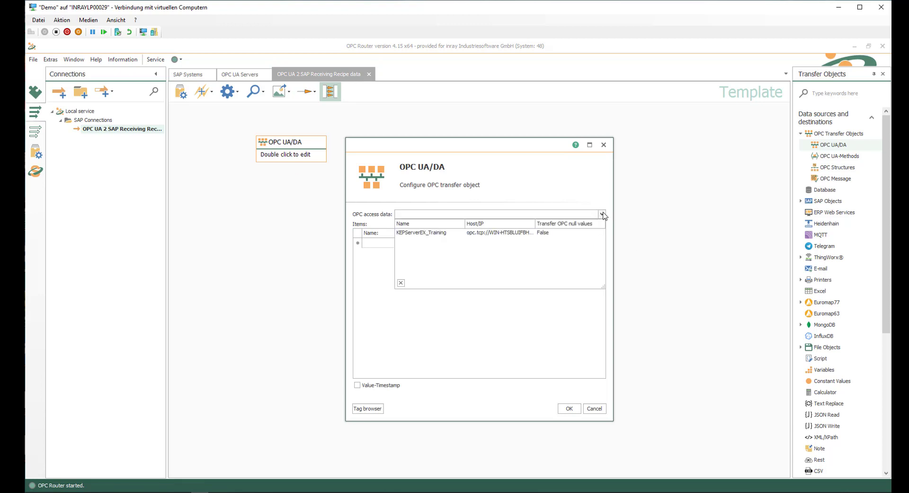
click(418, 232)
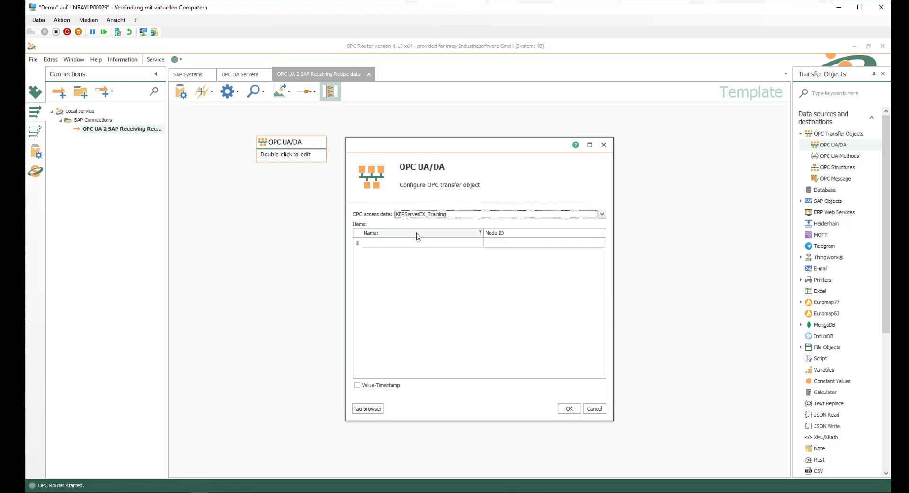
click(377, 409)
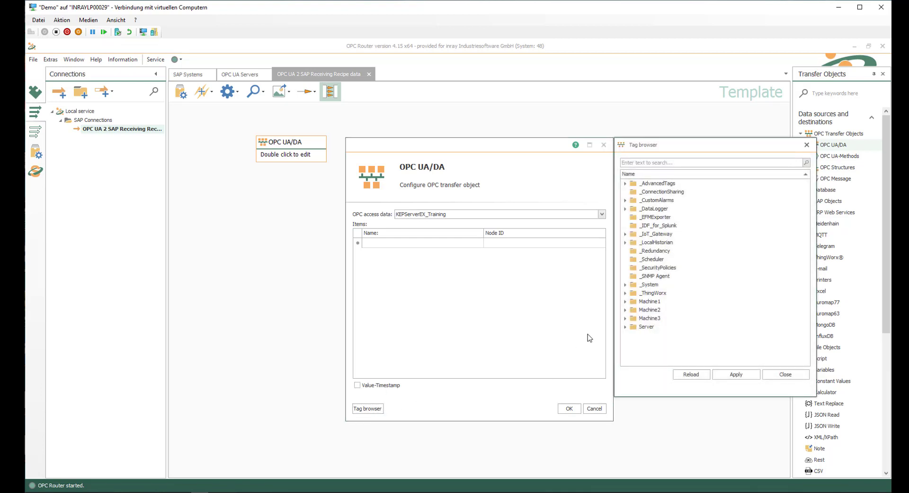
click(626, 301)
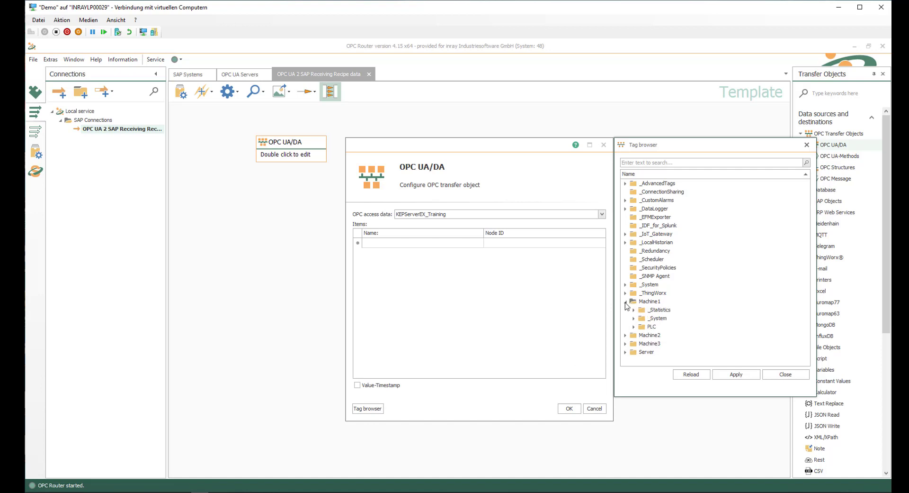
click(634, 327)
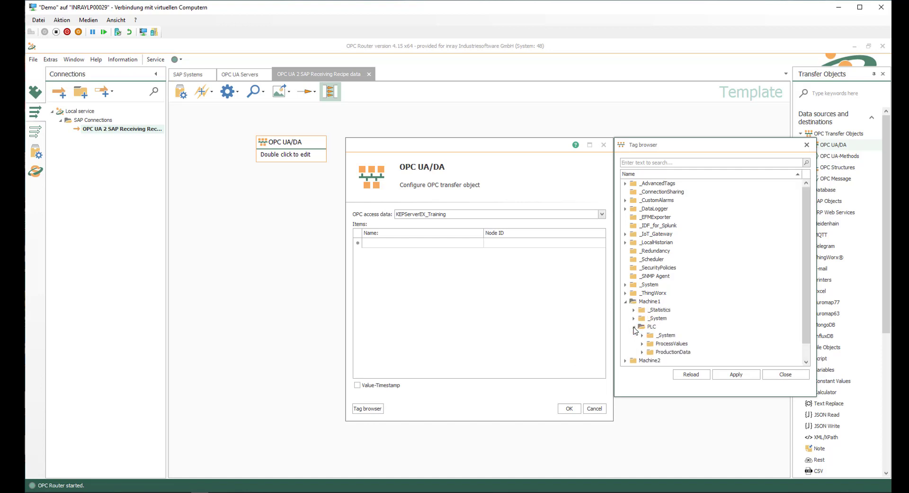
click(643, 352)
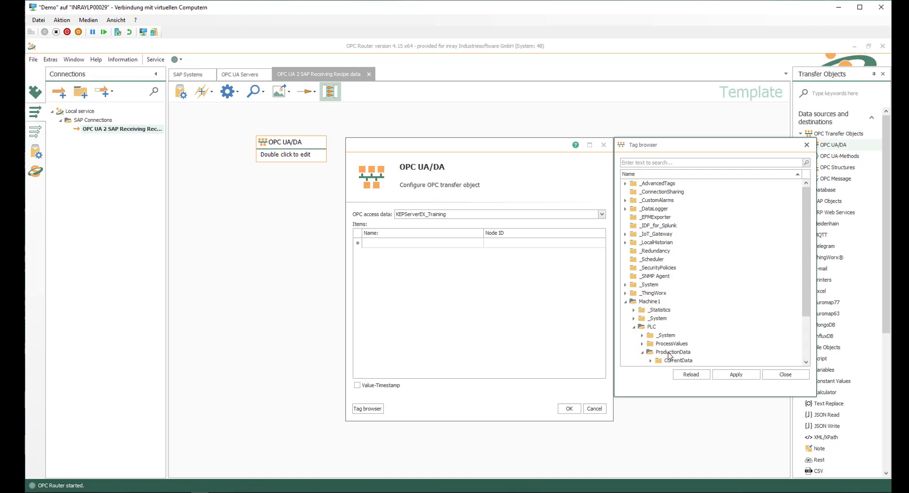
scroll(703, 307, down, 2)
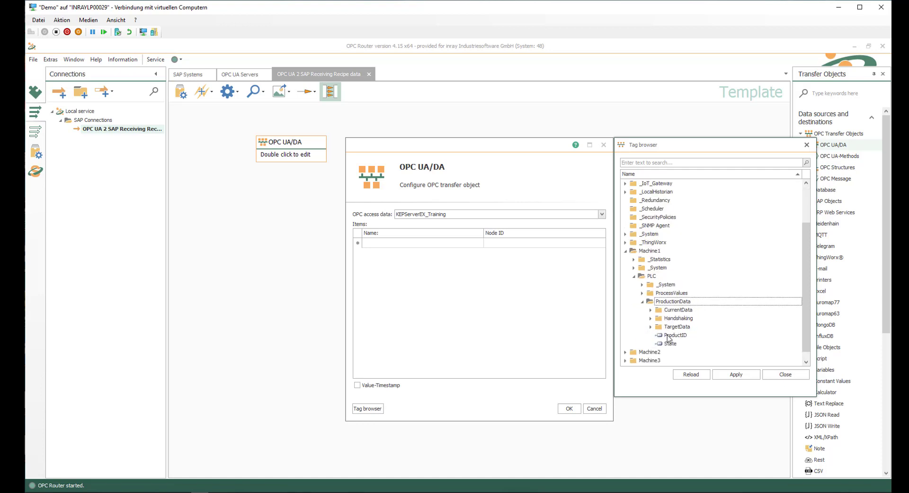
double_click(669, 337)
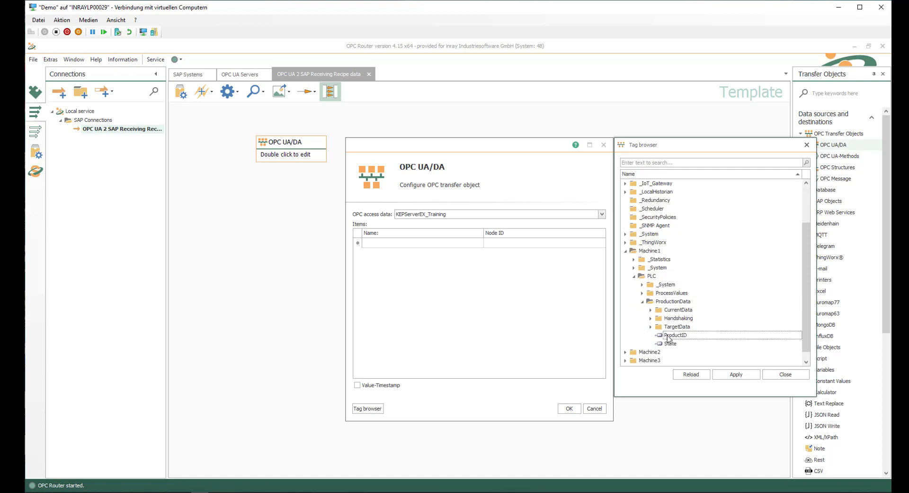
click(569, 409)
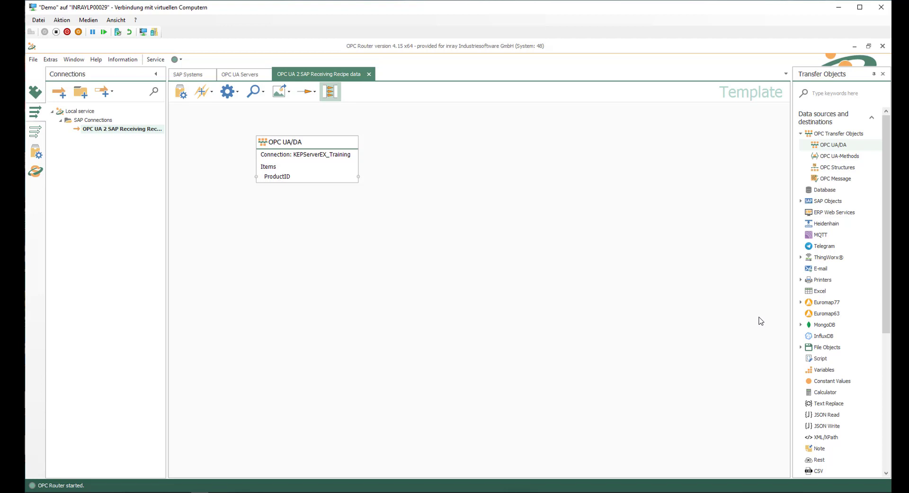
- Drag an SAP RFC object from SAP Objects onto the canvas beside the OPC UA/DA block
click(801, 202)
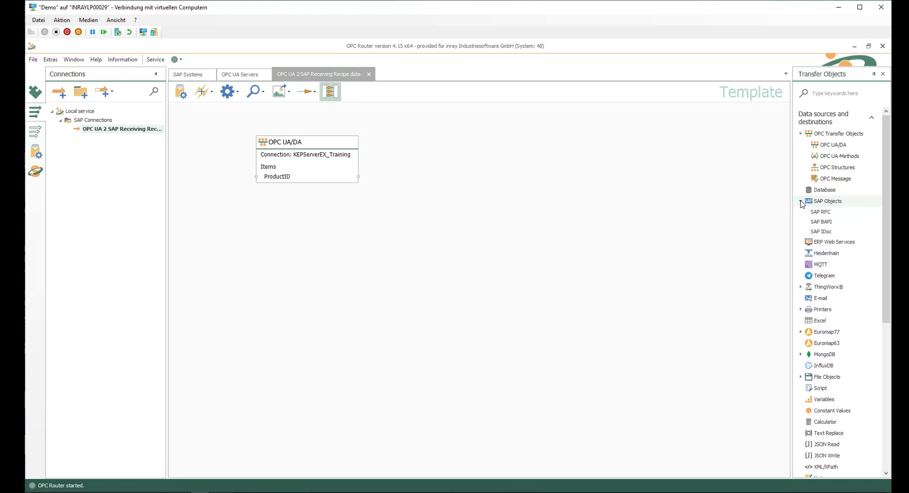
click(826, 214)
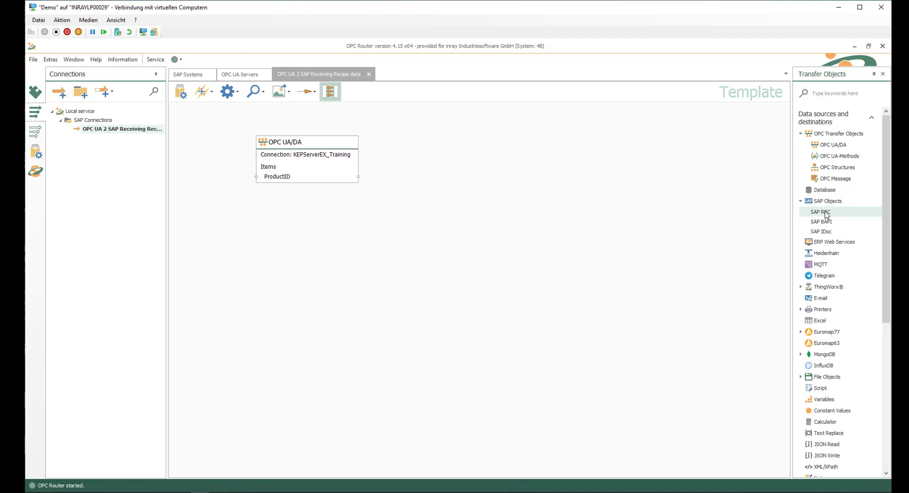
drag(826, 214, 459, 142)
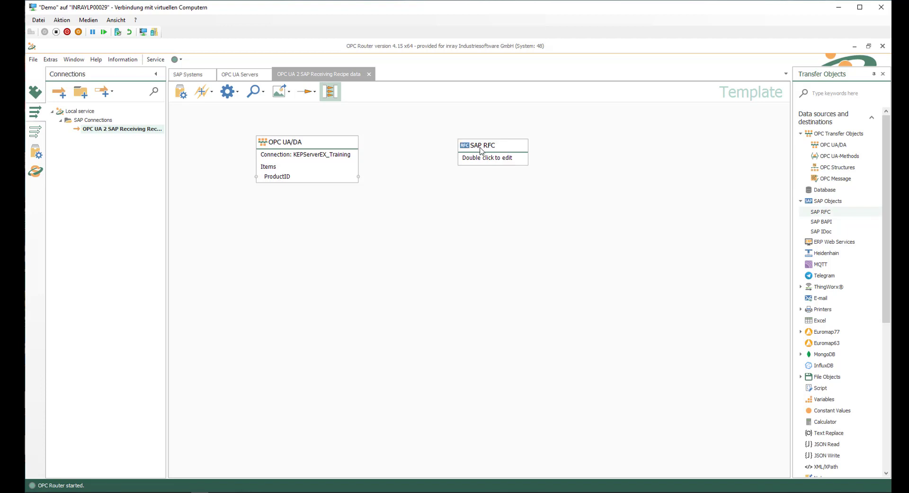
- Give the SAP RFC object SAP-SYS access data, filter groups by ZZ, pick ZZ_I40, and list its functions
double_click(481, 151)
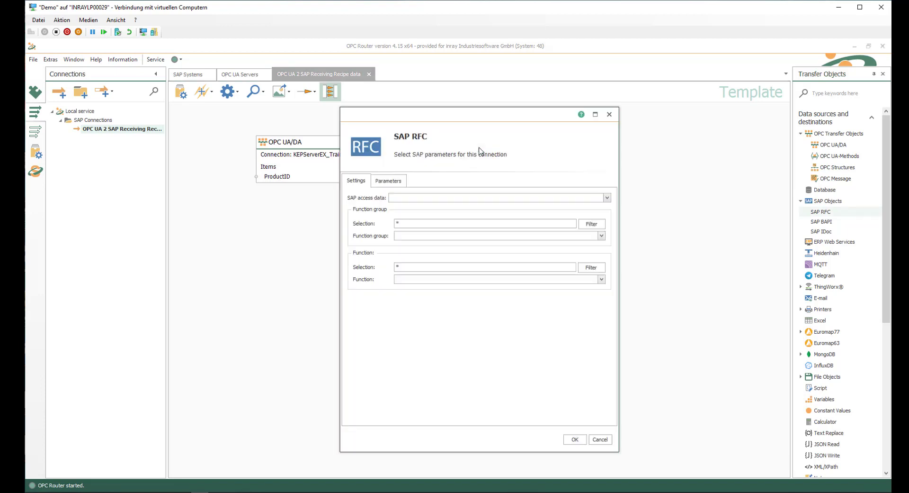
click(608, 198)
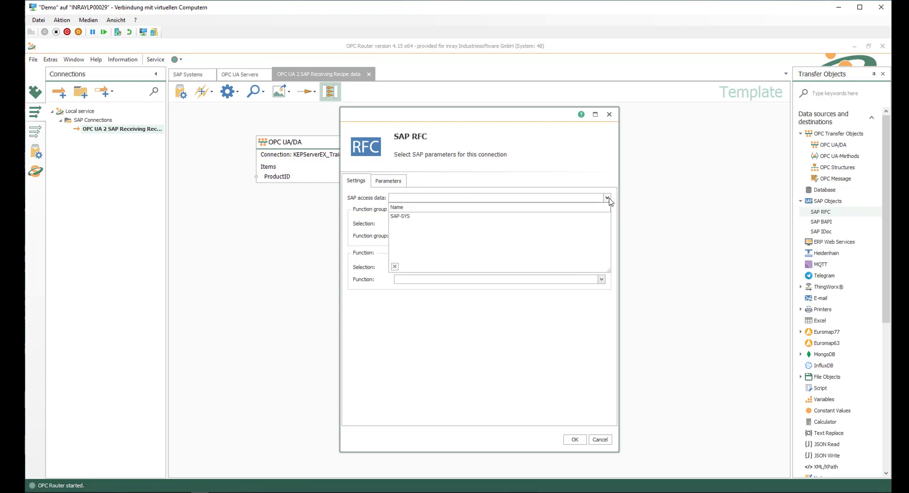
click(414, 216)
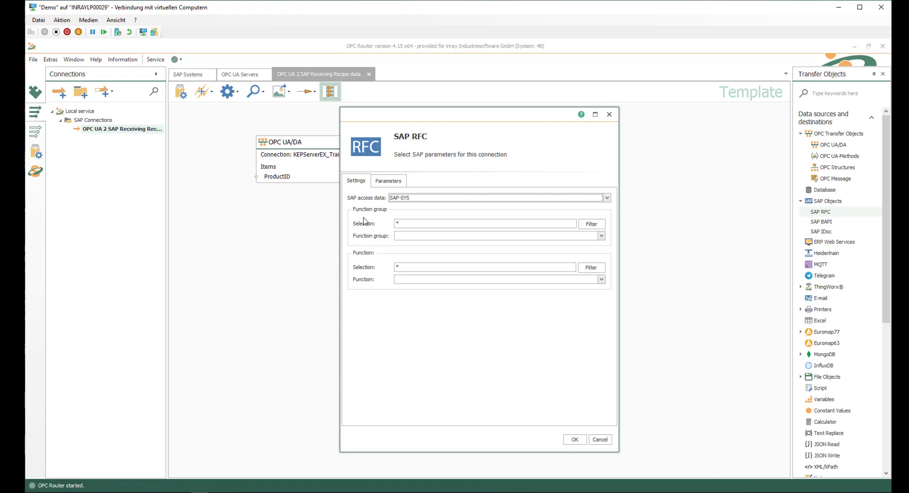
click(397, 223)
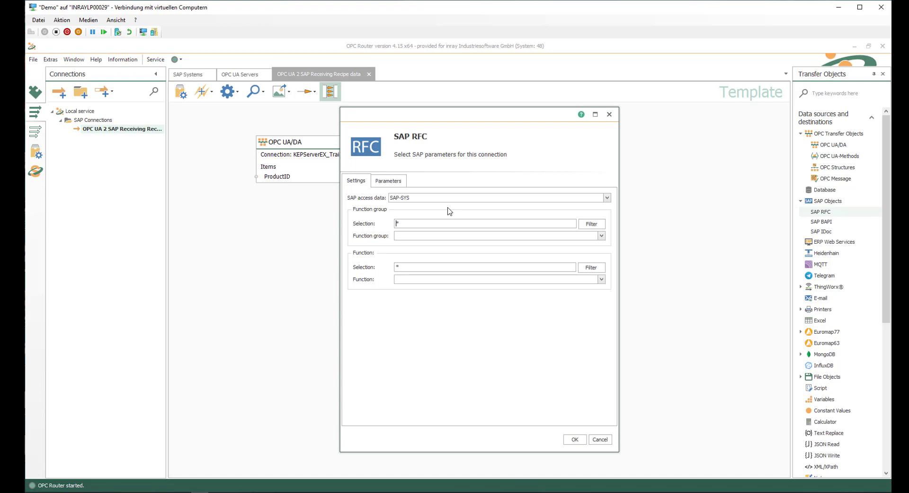
text(ZZ)
click(587, 225)
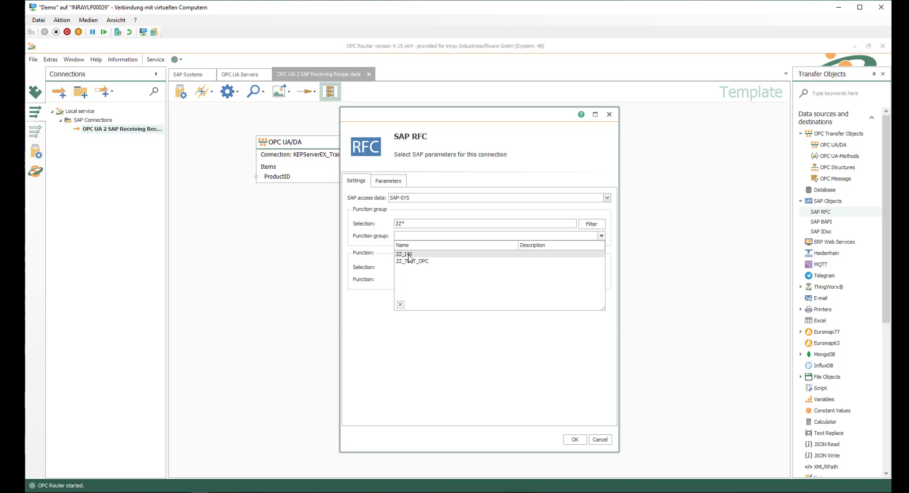
click(409, 255)
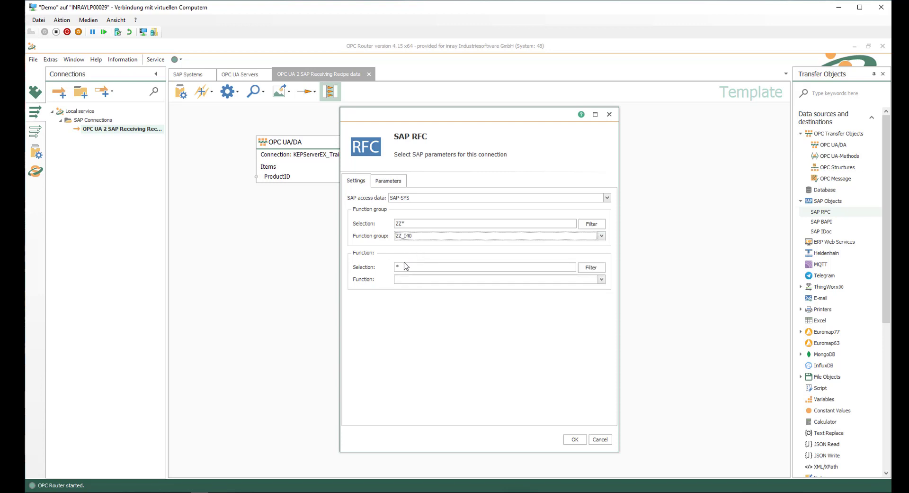
click(592, 268)
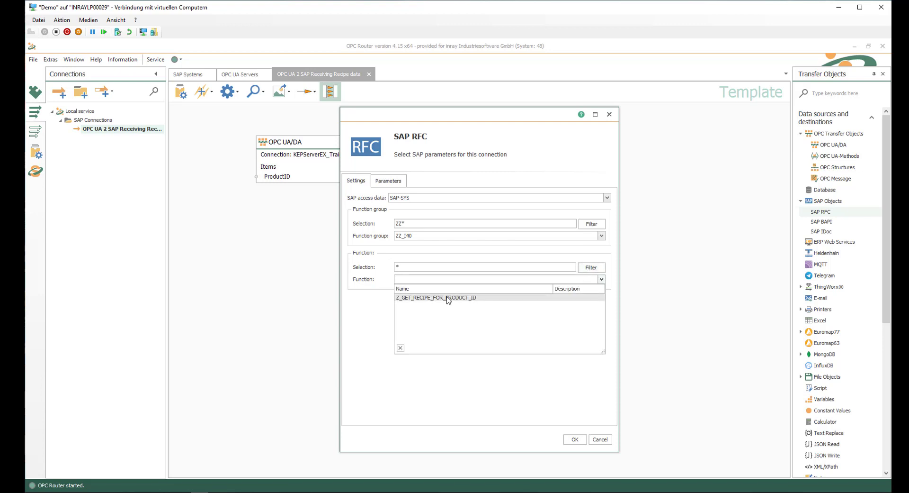
- Choose Z_GET_RECIPE_FOR_PRODUCT_ID, tick I_PRODUCTID, RETURN.MESSAGE and E_PARA_COLORNO, and confirm
click(448, 298)
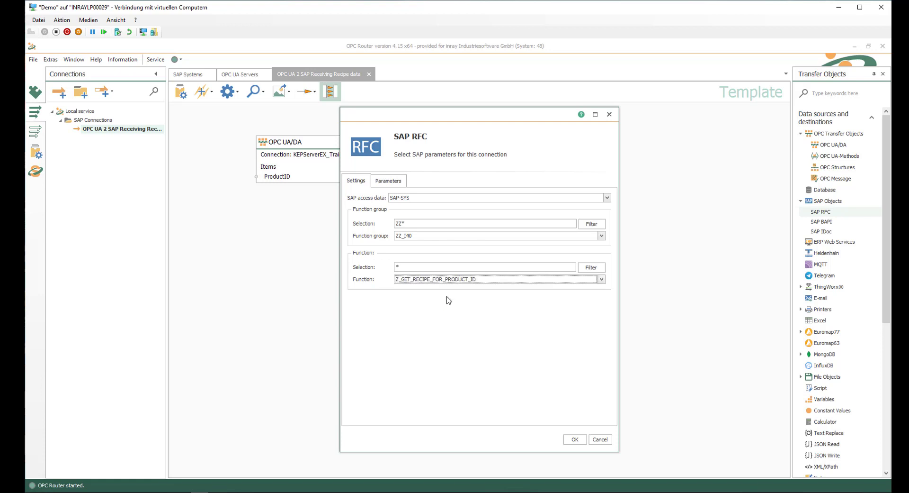
click(389, 181)
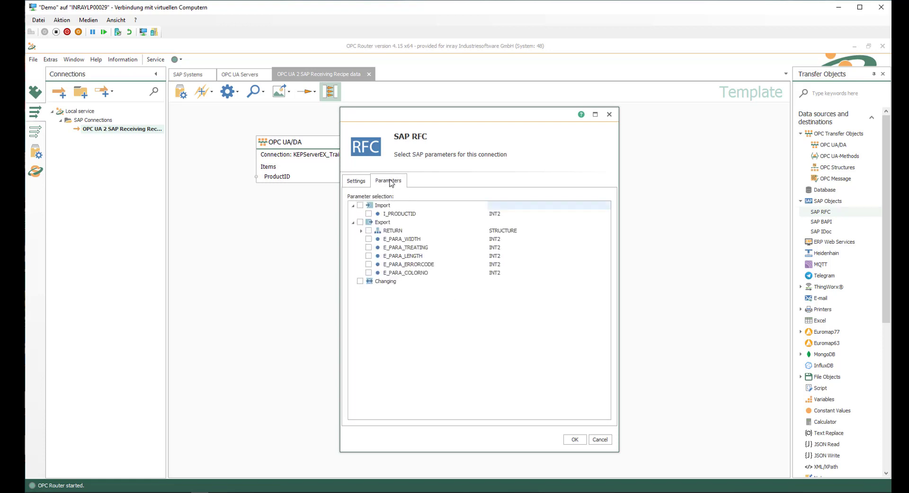
click(369, 214)
click(361, 231)
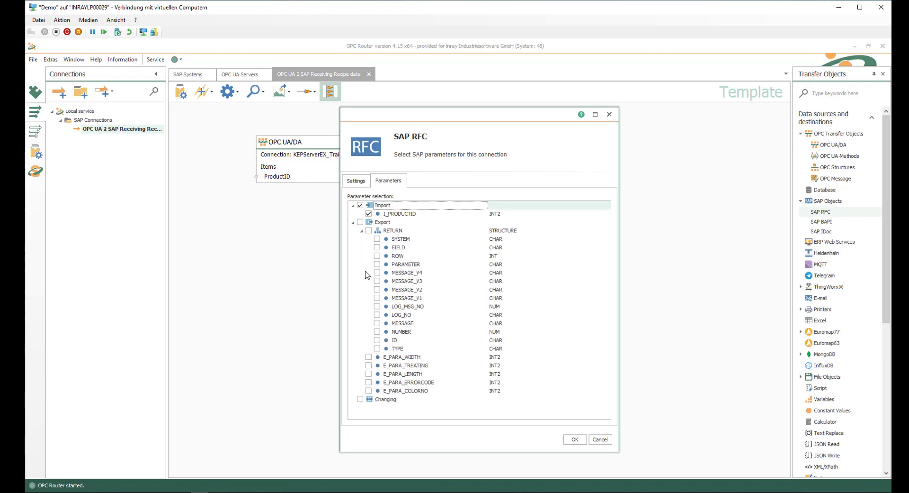
click(377, 323)
click(369, 390)
click(574, 440)
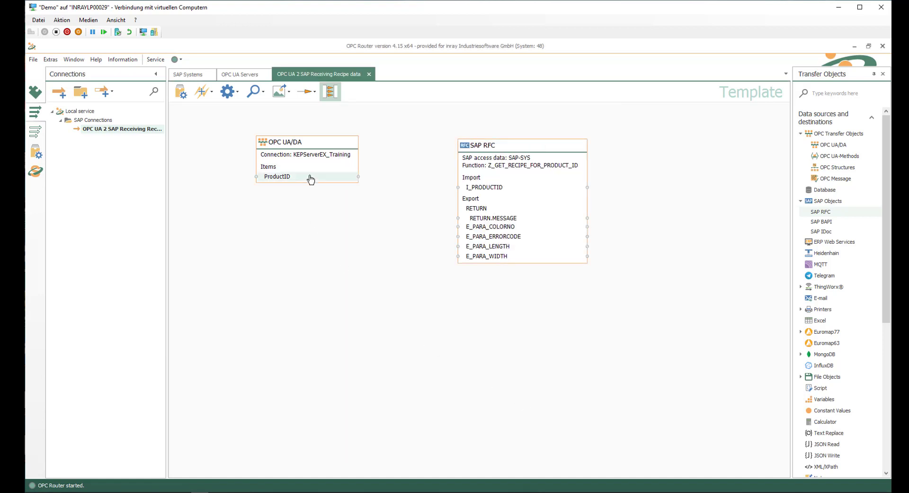
- Link ProductID to the SAP RFC's I_PRODUCTID import and add a second OPC UA/DA object beside it
drag(310, 179, 490, 190)
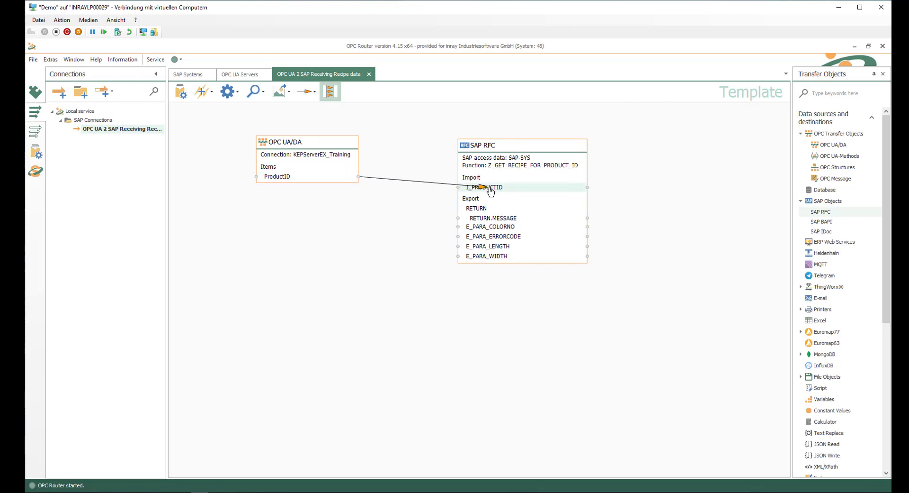
drag(491, 190, 490, 190)
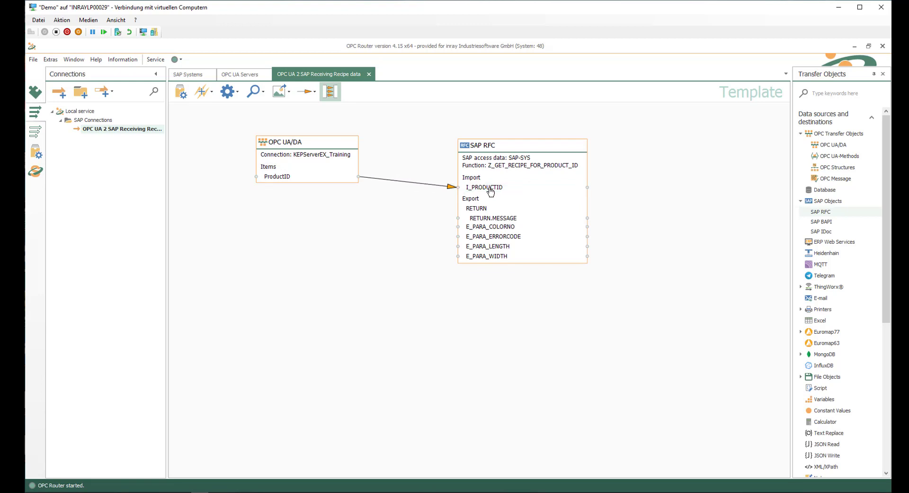
drag(485, 149, 481, 141)
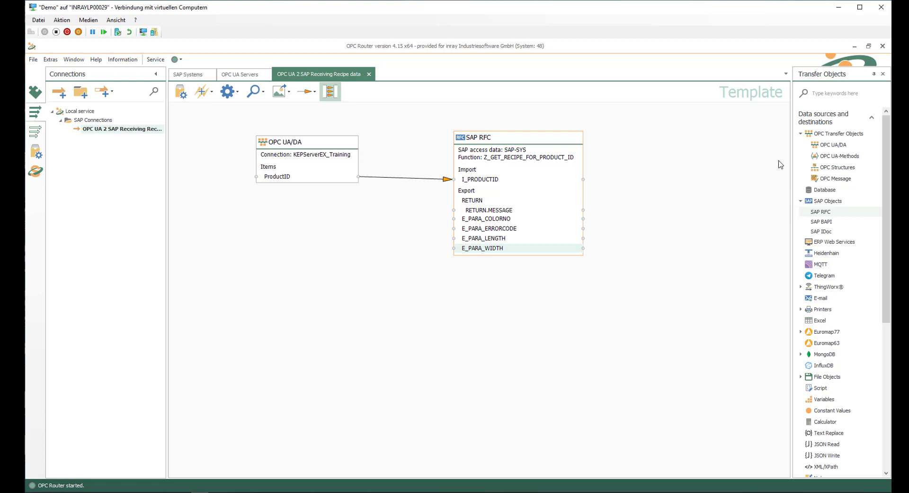
drag(839, 146, 661, 205)
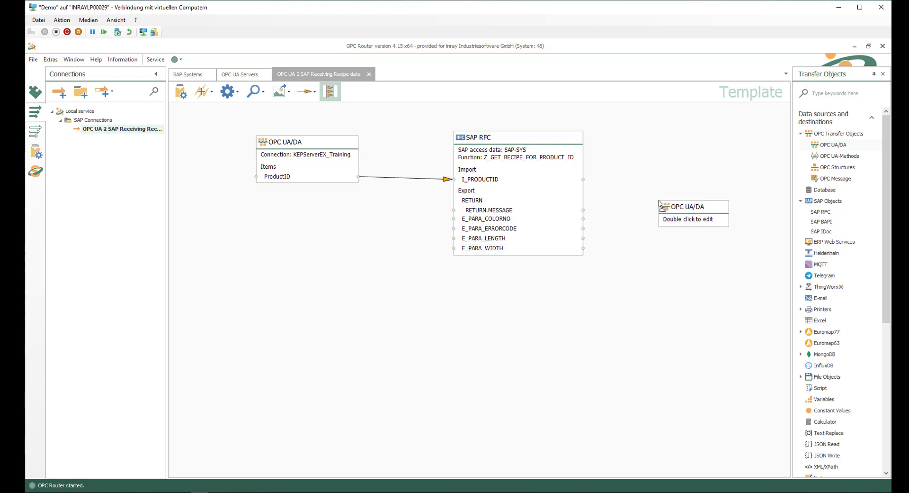
- Set the new OPC UA/DA object's access data to KEPServerEX_Training and browse its tags
double_click(686, 211)
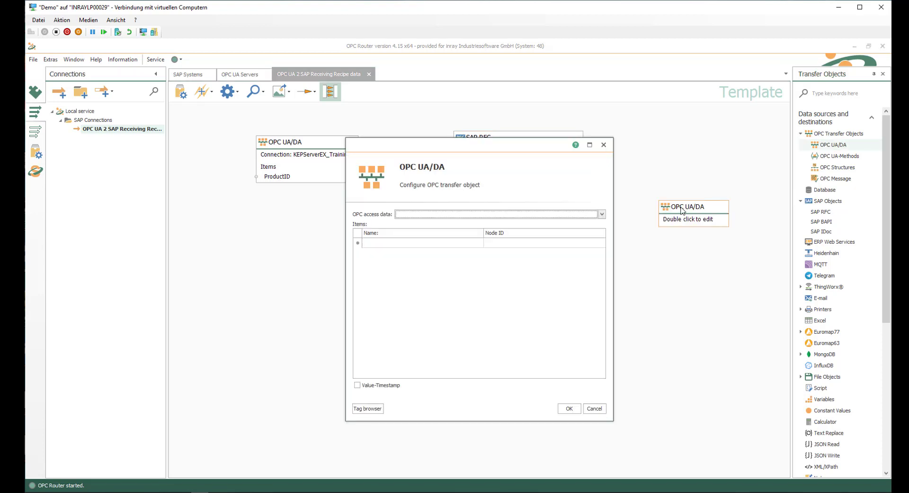
click(603, 215)
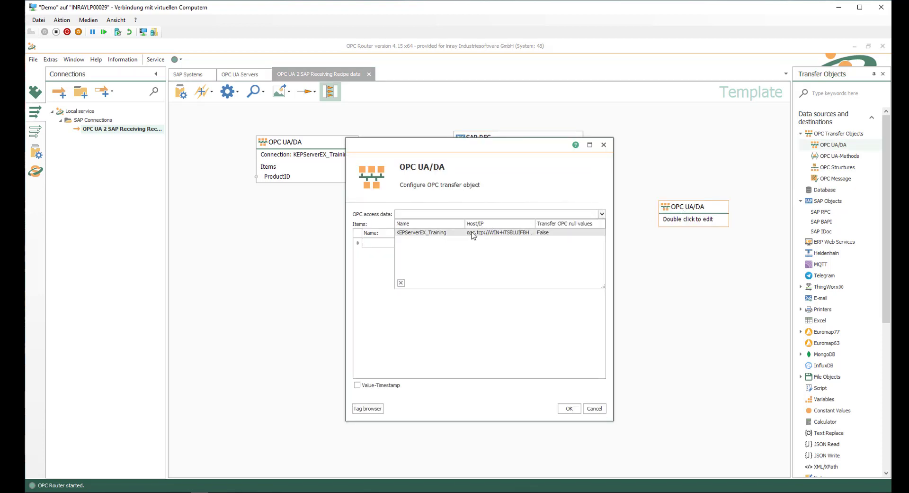
click(476, 235)
click(368, 408)
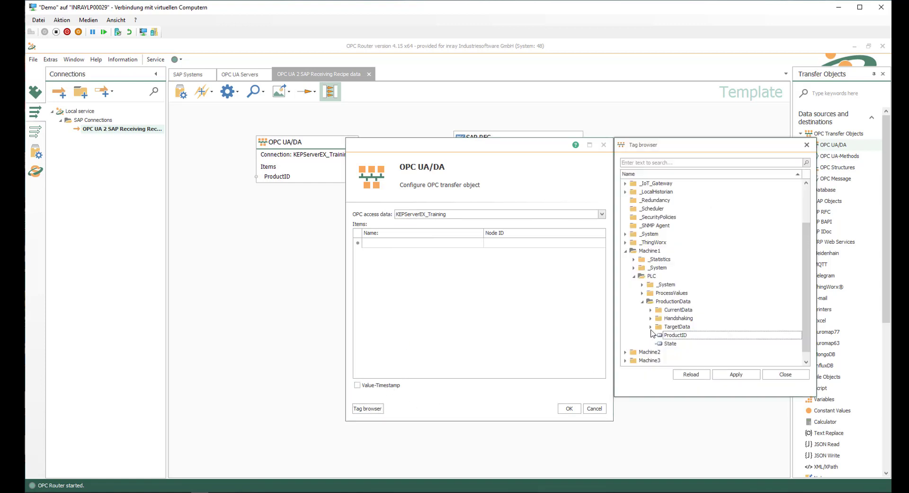
- Add TargetWidth, TargetLength, TargetColorNo, SAP_ErrorCode and SAP_ErrorMessage from TargetData as items
click(652, 327)
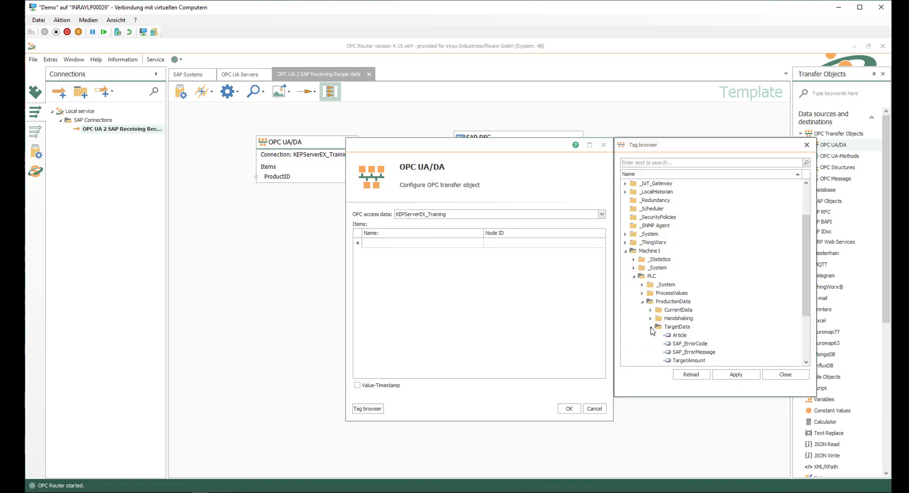
scroll(737, 350, down, 2)
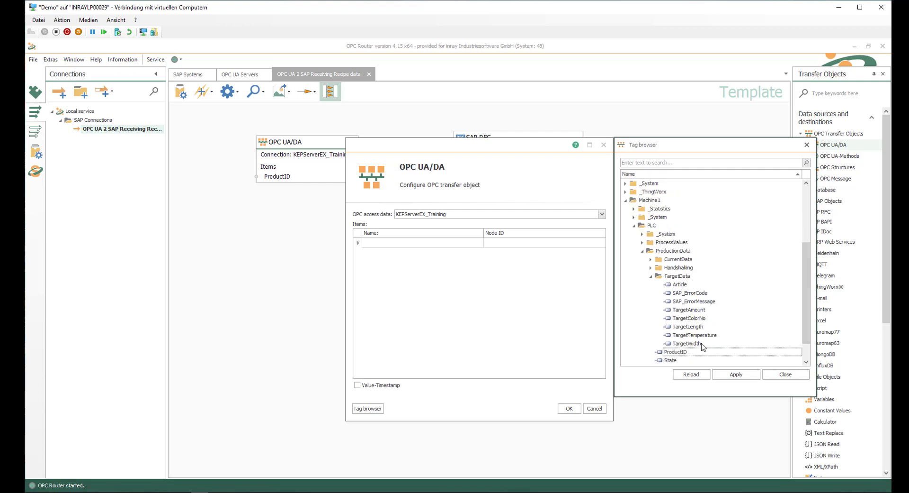
double_click(692, 343)
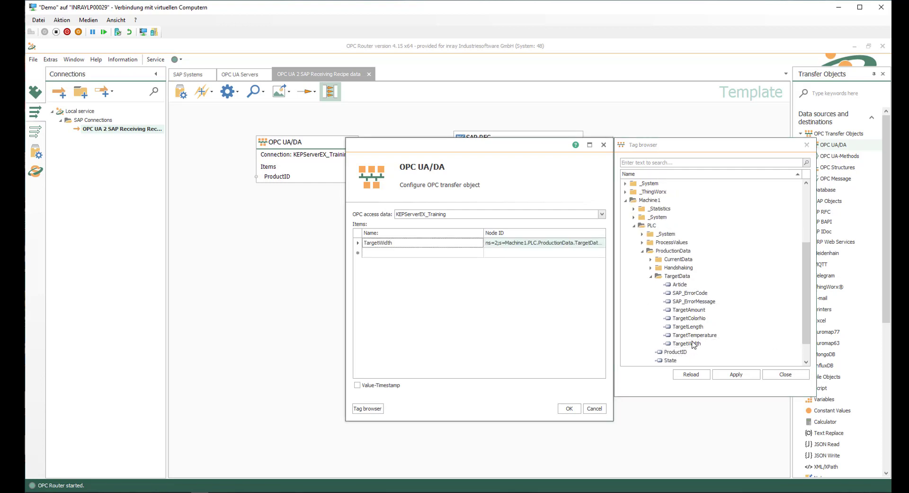
double_click(694, 326)
click(694, 319)
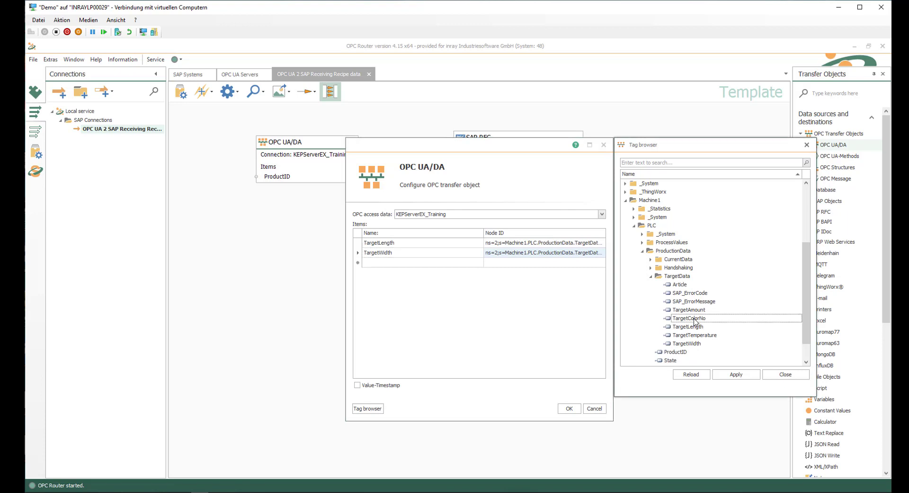
double_click(695, 319)
double_click(692, 294)
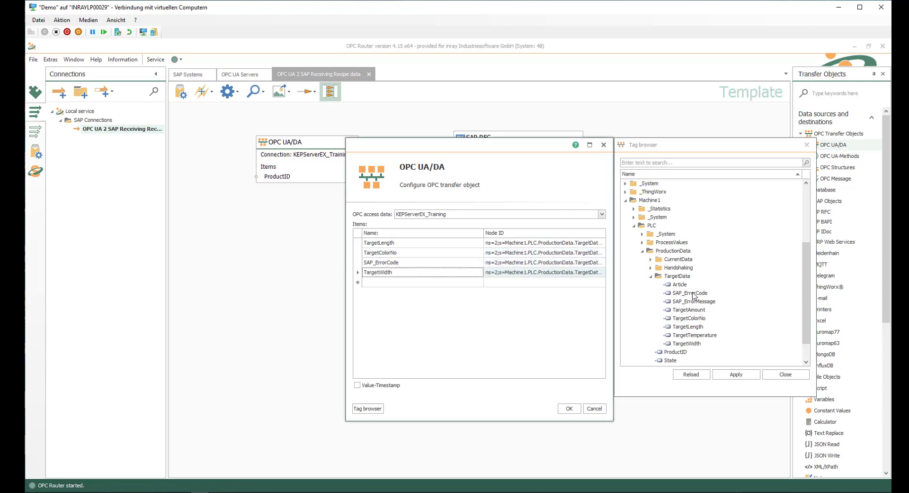
double_click(694, 303)
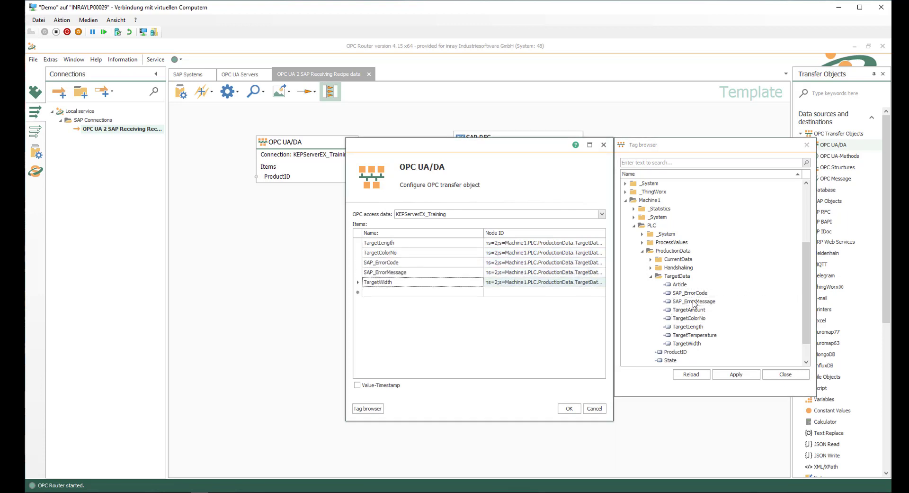
click(572, 409)
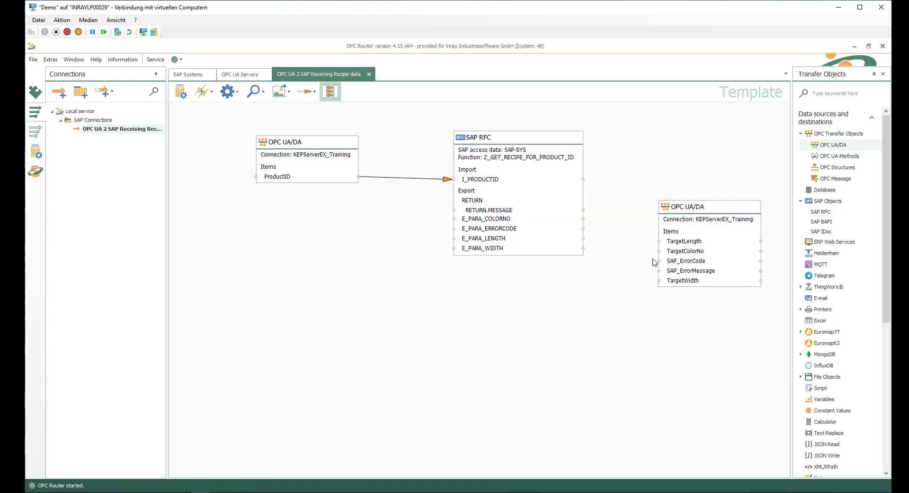
- Map RETURN.MESSAGE, E_PARA_COLORNO, E_PARA_ERRORCODE, E_PARA_LENGTH and E_PARA_WIDTH to their matching OPC tags
drag(686, 209, 678, 178)
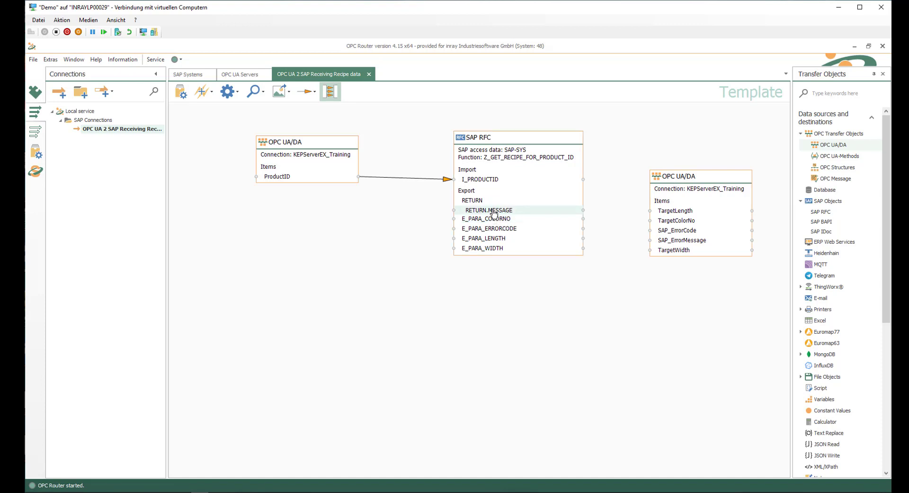
drag(494, 213, 685, 244)
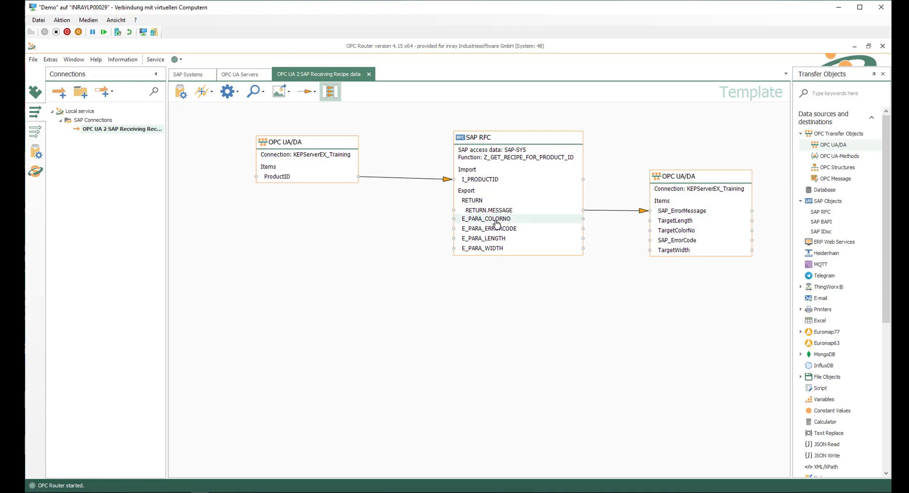
drag(497, 222, 669, 230)
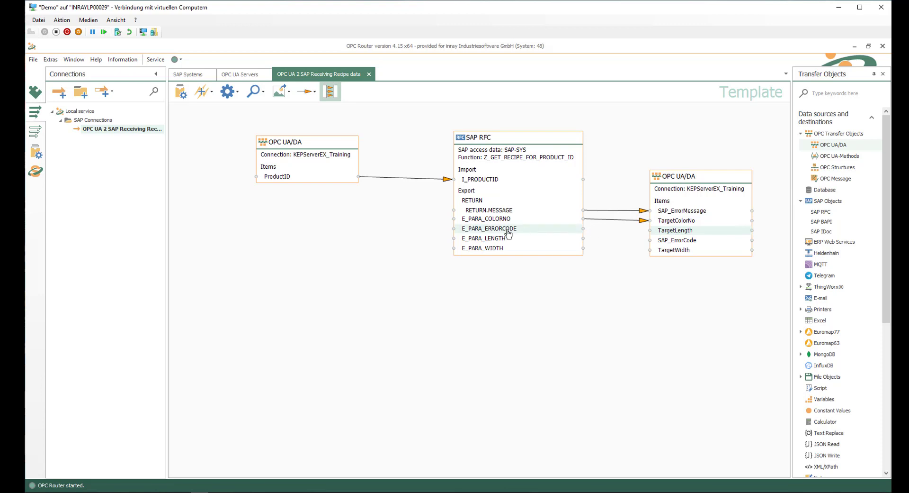
drag(500, 228, 677, 242)
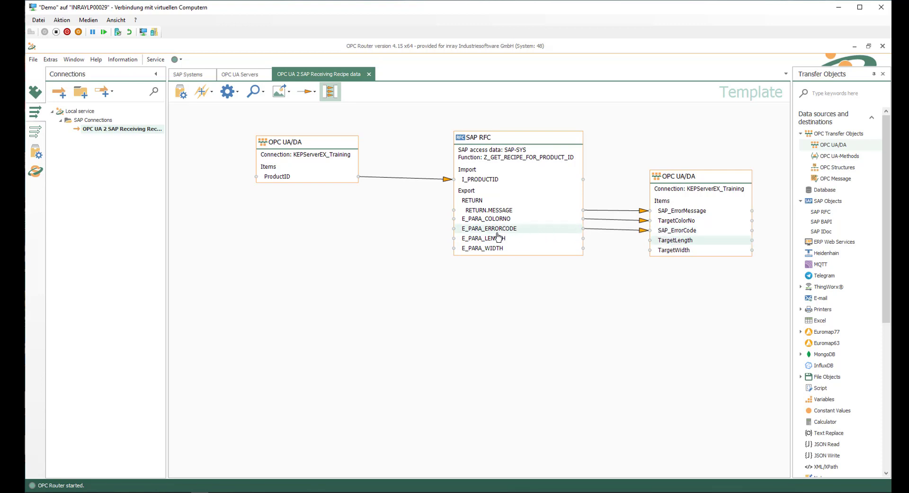
drag(487, 244, 663, 251)
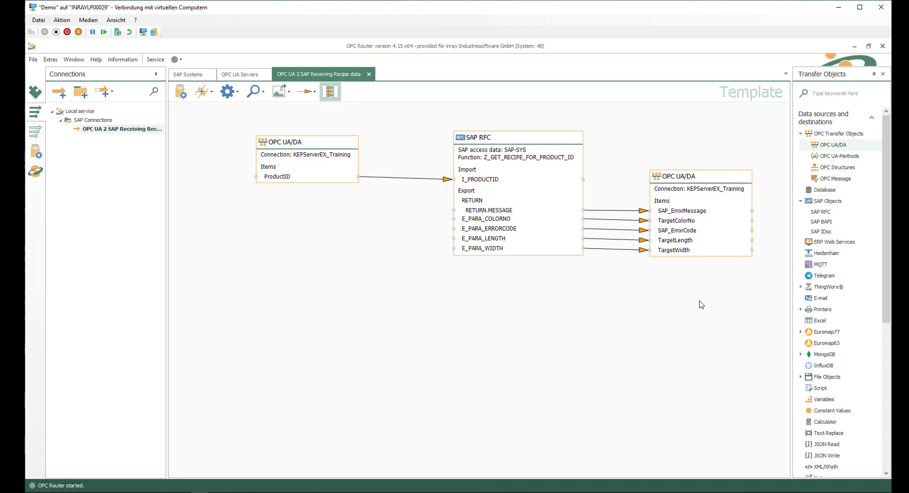
drag(886, 255, 882, 402)
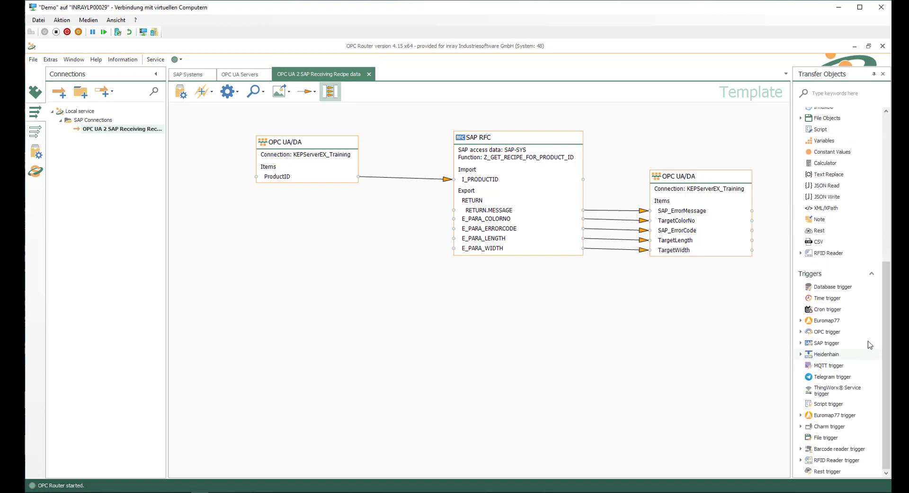
- Place a Message trigger from the OPC trigger list onto the canvas and edit it
click(801, 332)
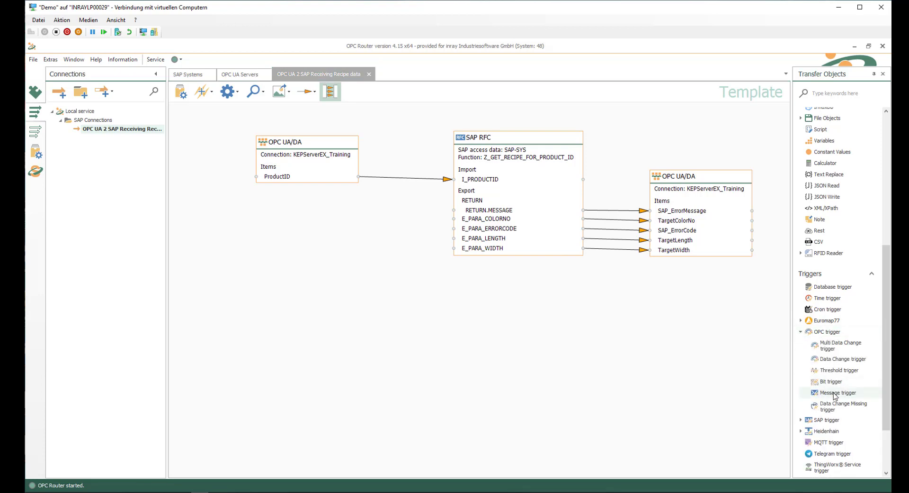
drag(828, 393, 229, 263)
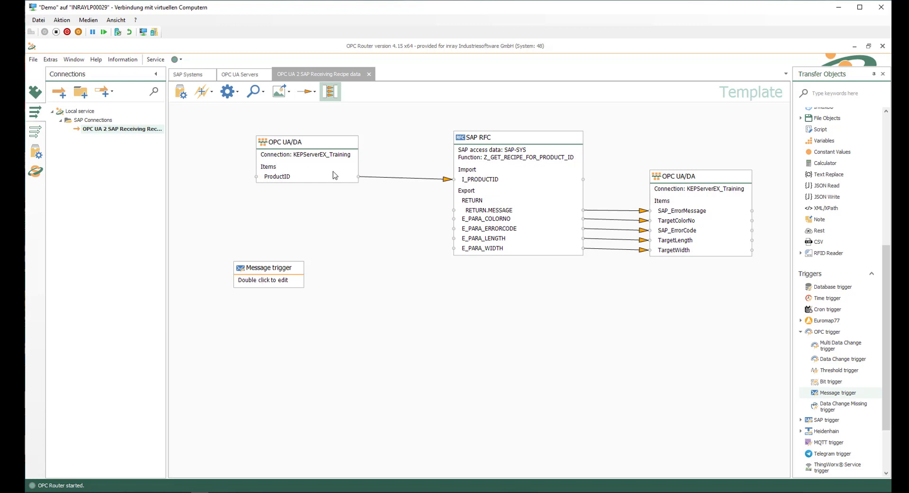
double_click(259, 272)
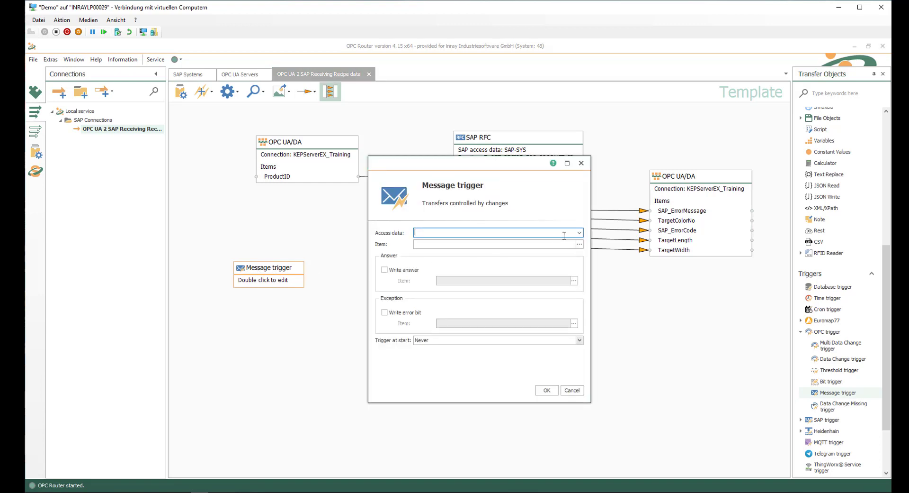
- Use KEPServerEX_Training access data with Handshaking/Messagehandshaking MessageTrigger as the trigger item
click(579, 233)
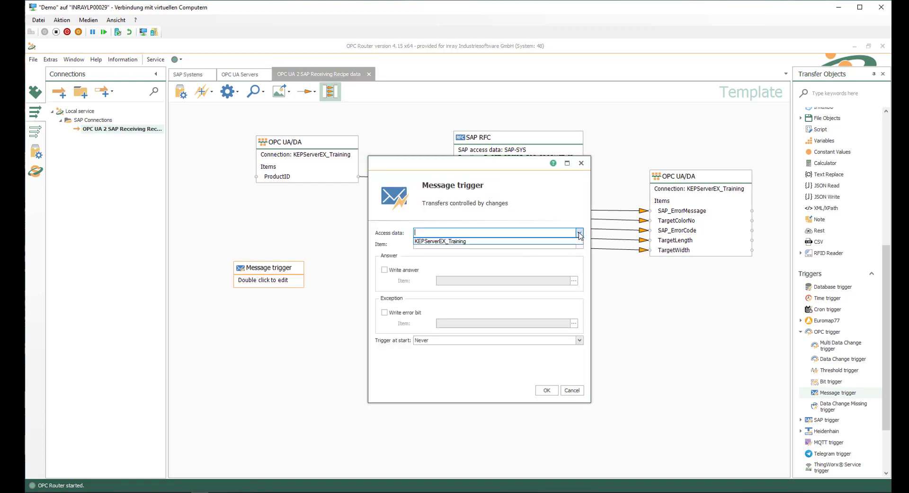
click(437, 242)
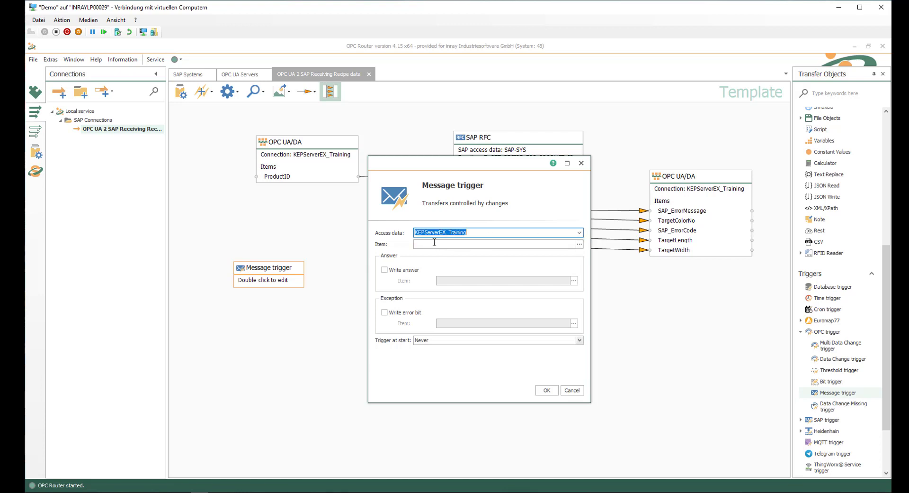
click(580, 245)
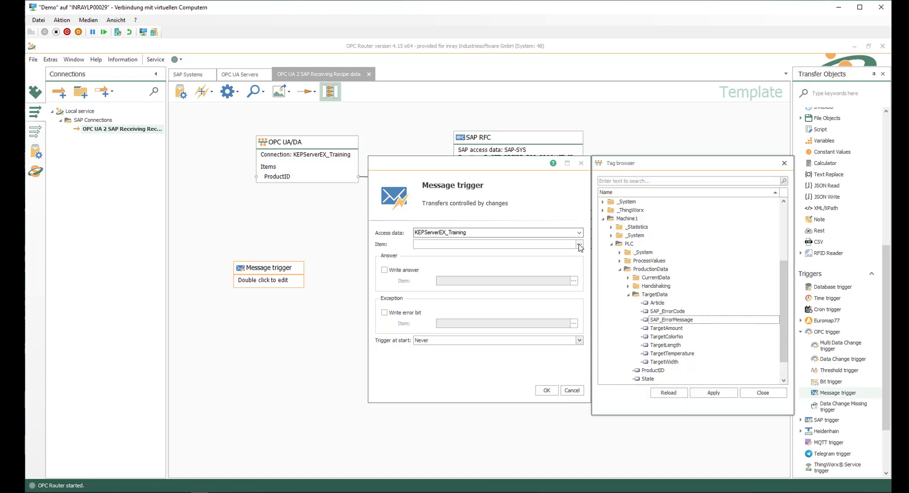
click(628, 286)
click(637, 303)
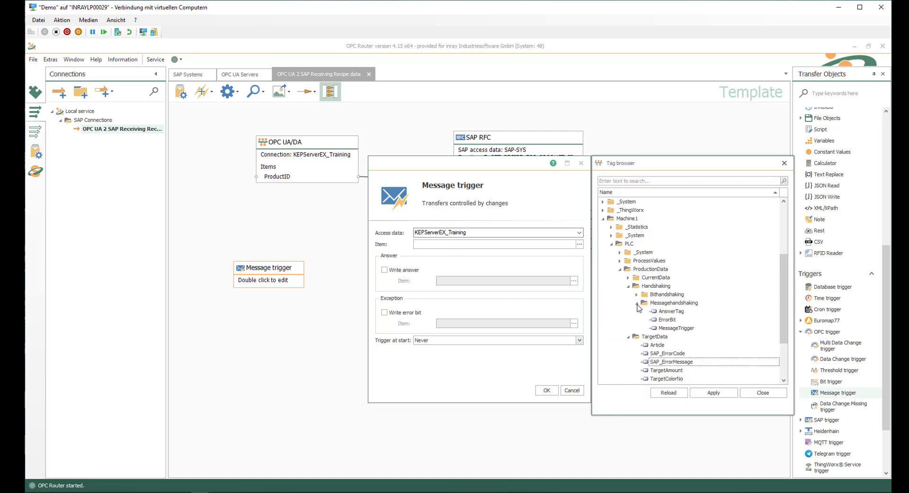
double_click(681, 328)
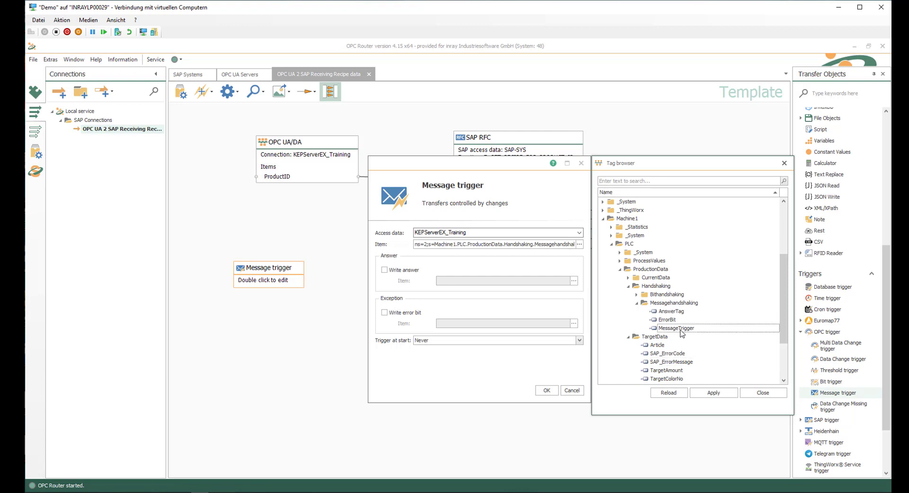
- Enable writing the answer to AnswerTag and the error bit to ErrorBit
click(385, 270)
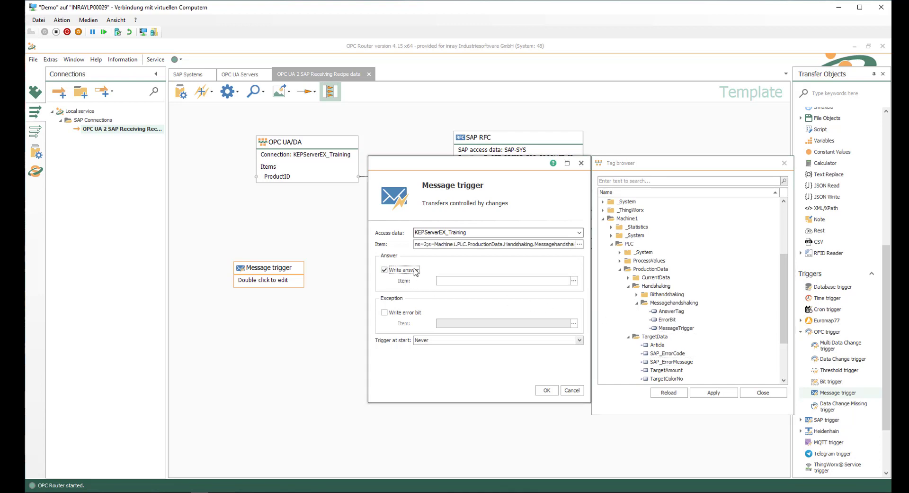
click(575, 280)
click(574, 280)
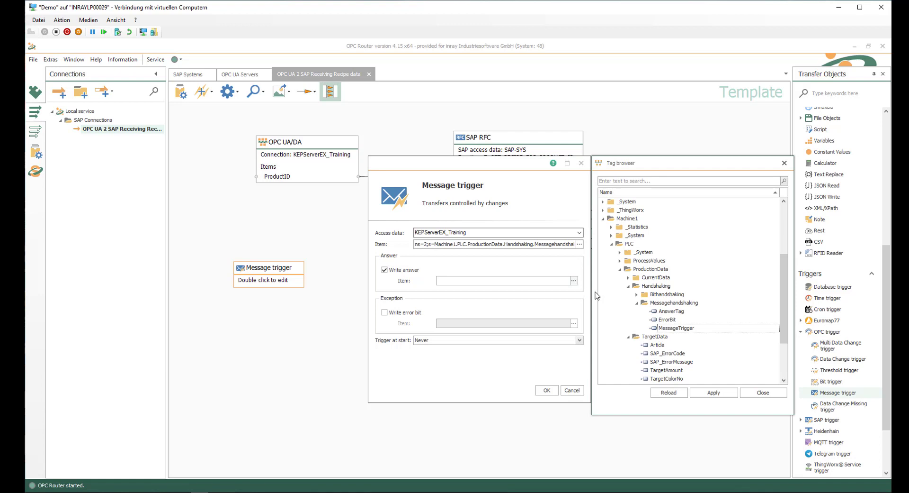
double_click(667, 313)
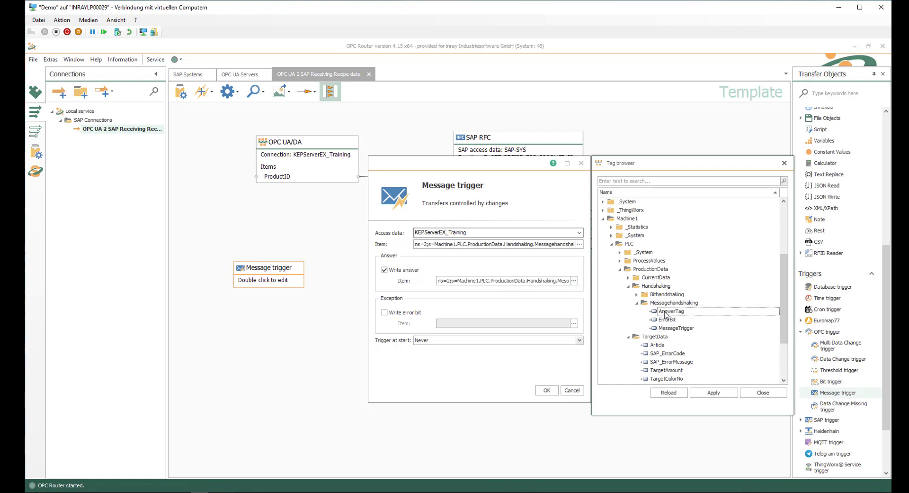
click(385, 312)
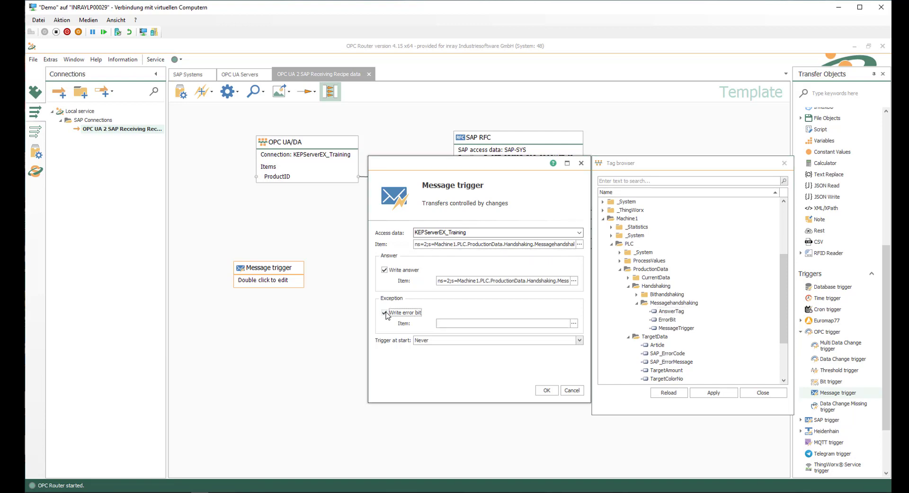
click(575, 326)
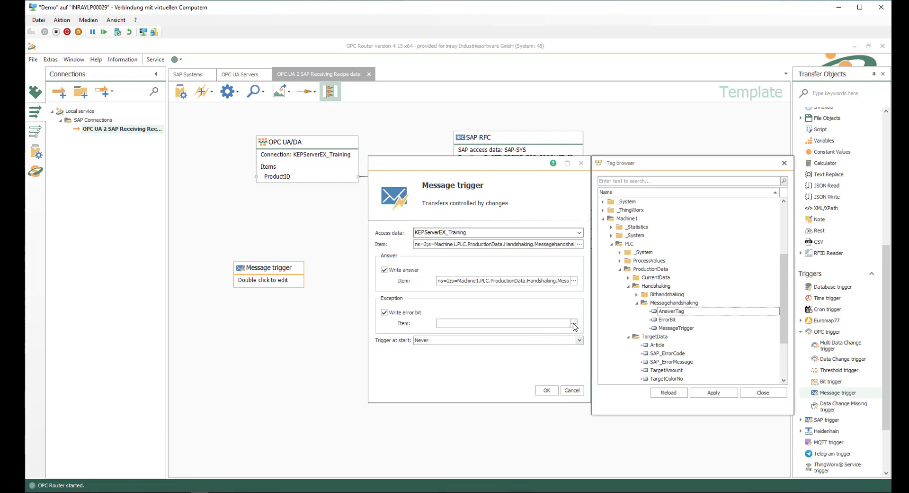
double_click(666, 320)
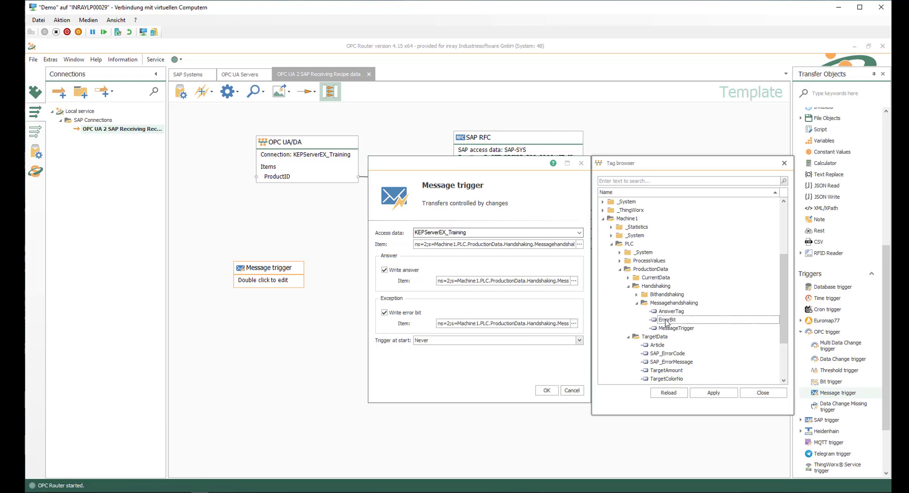
- Set the trigger to fire at start when message and answer IDs are not equal, then confirm
click(580, 340)
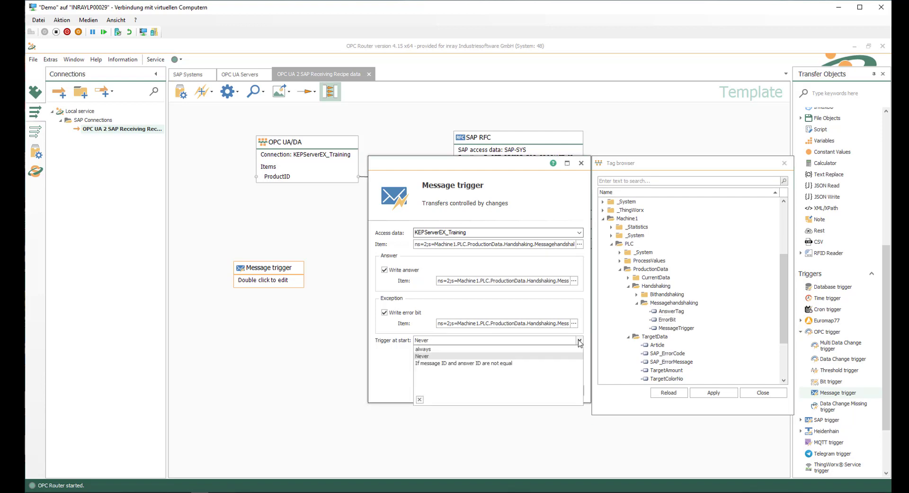
click(436, 365)
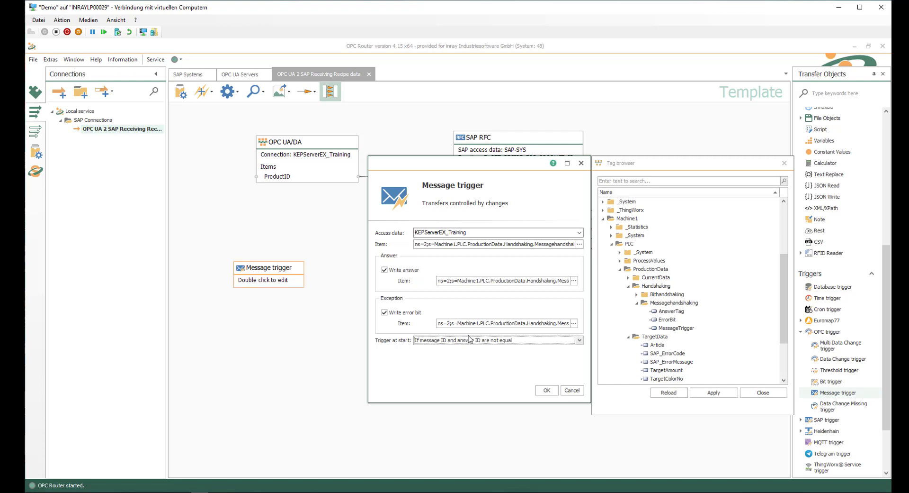
click(547, 391)
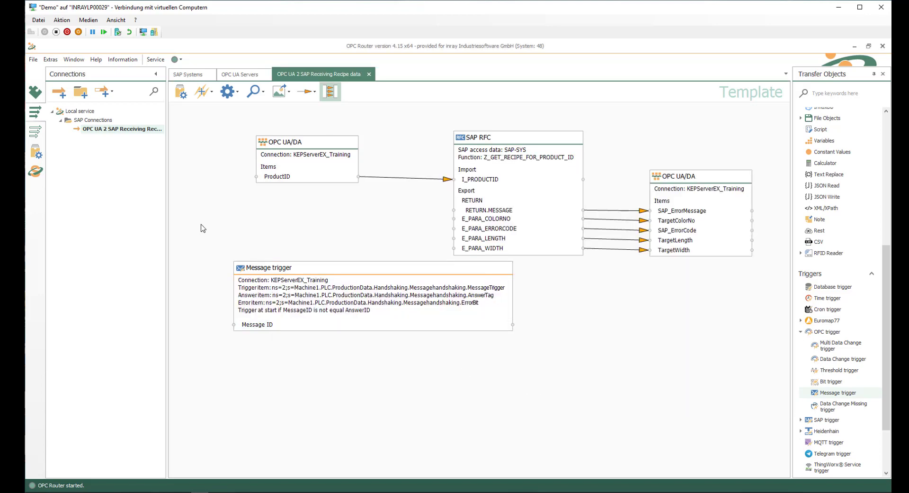
- Make the connection productive, sending the whole project and restarting the OPC Router service
drag(253, 269, 220, 273)
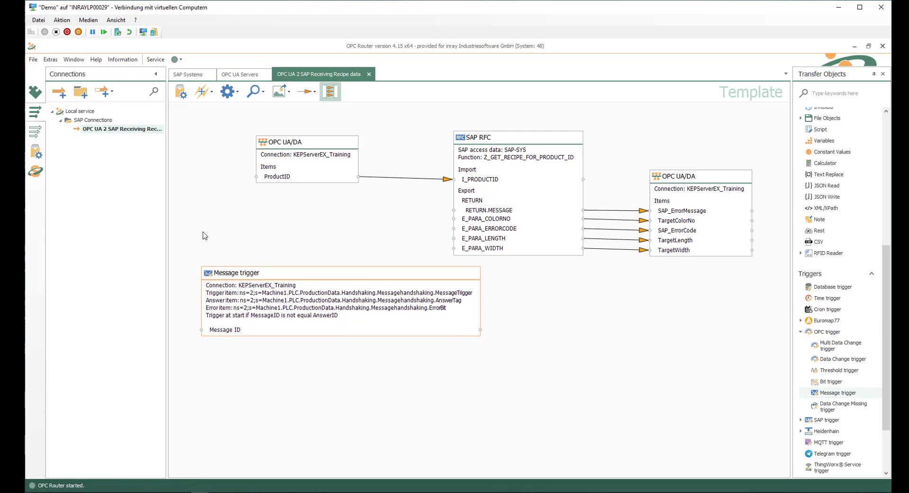
click(181, 91)
drag(181, 91, 179, 117)
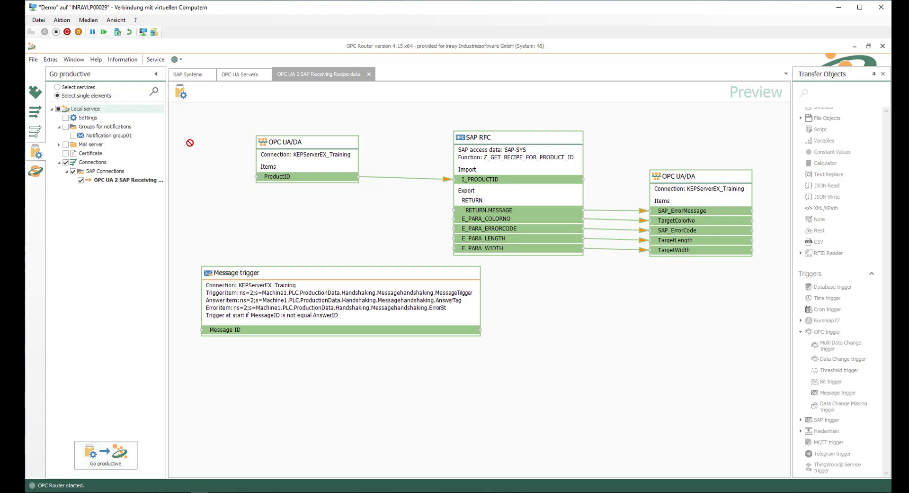
click(181, 92)
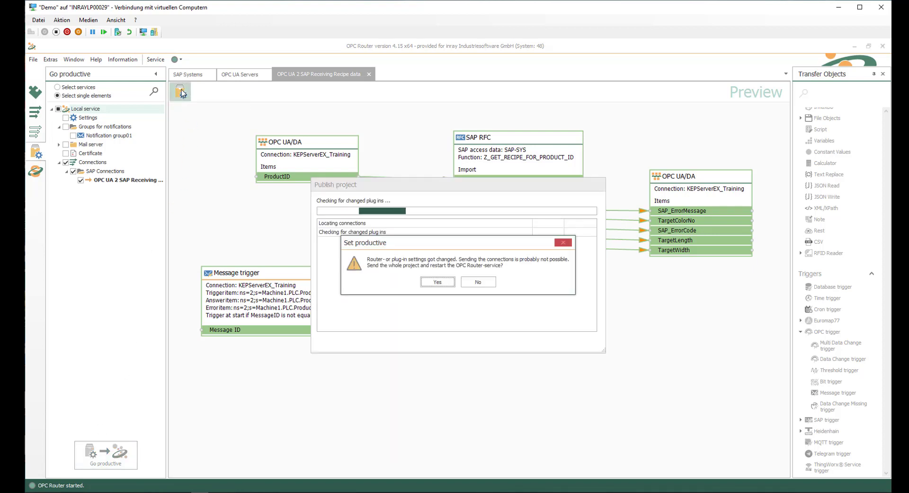
click(434, 282)
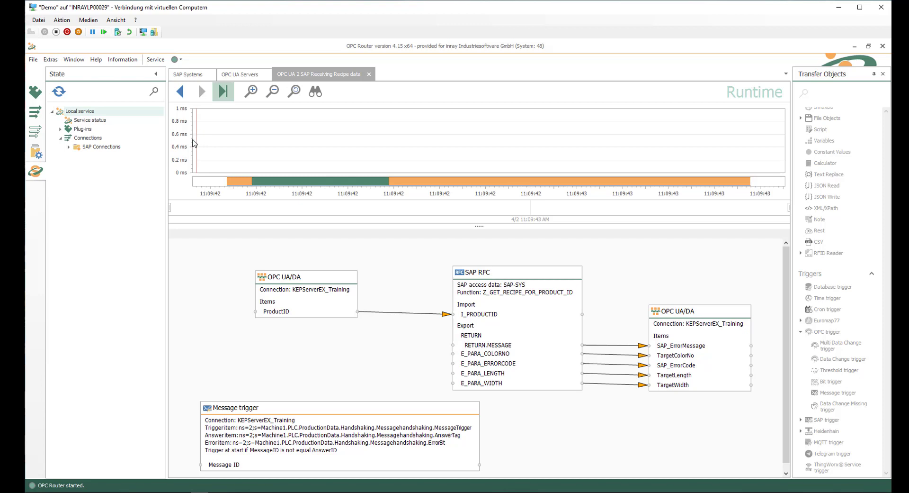
- Inspect the latest runtime transfer on the timeline, showing the Ready state at 11:09:42
mouse_move(311, 186)
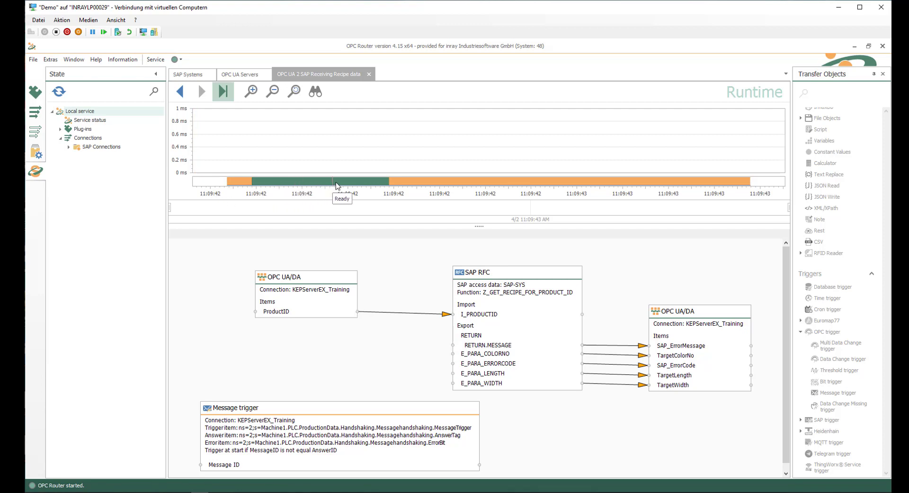